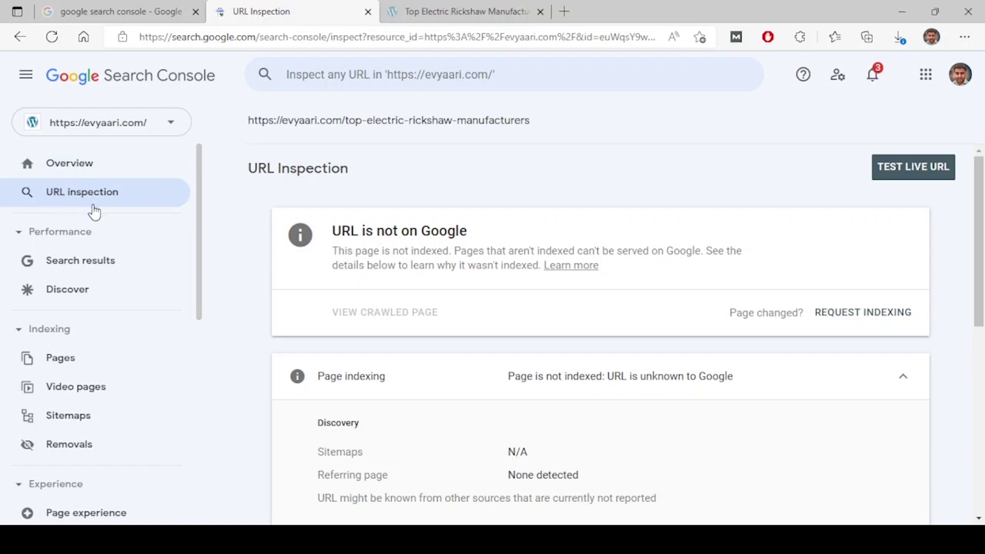
# Step: Open the evyaari.com Search results performance report showing 35 clicks and 1.71K impressions
pyautogui.click(130, 273)
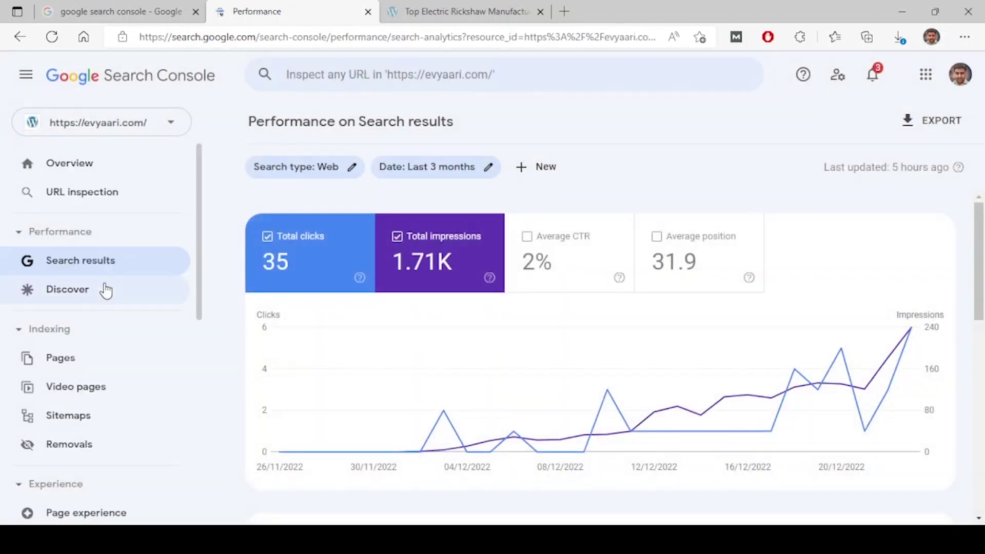
# Step: Open the evyaari.com Discover report showing 3 clicks, 16 impressions and 18.8% CTR
pyautogui.click(102, 289)
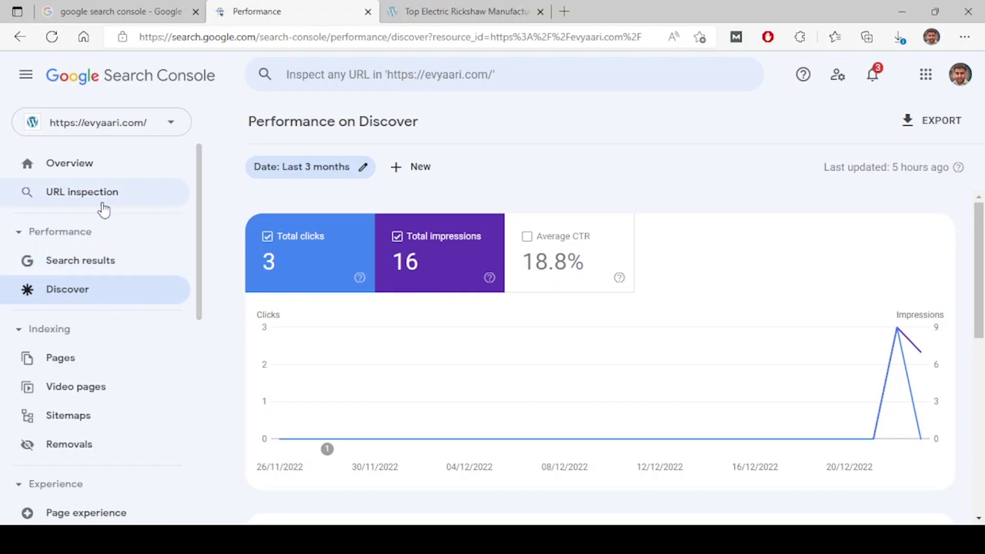
# Step: Switch properties via electricalengineeringinfo.com to paisadaar.com and open its Performance report
pyautogui.click(129, 132)
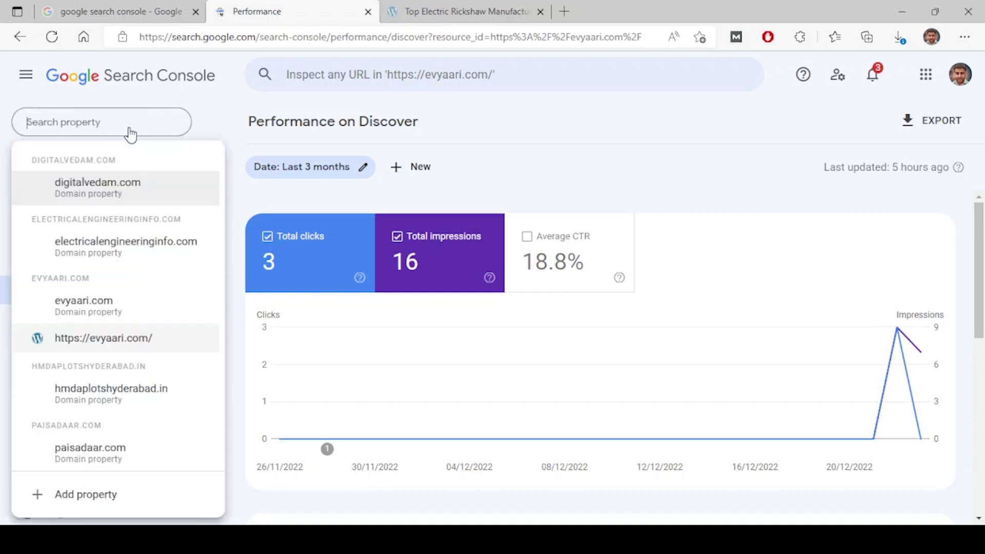
pyautogui.click(114, 254)
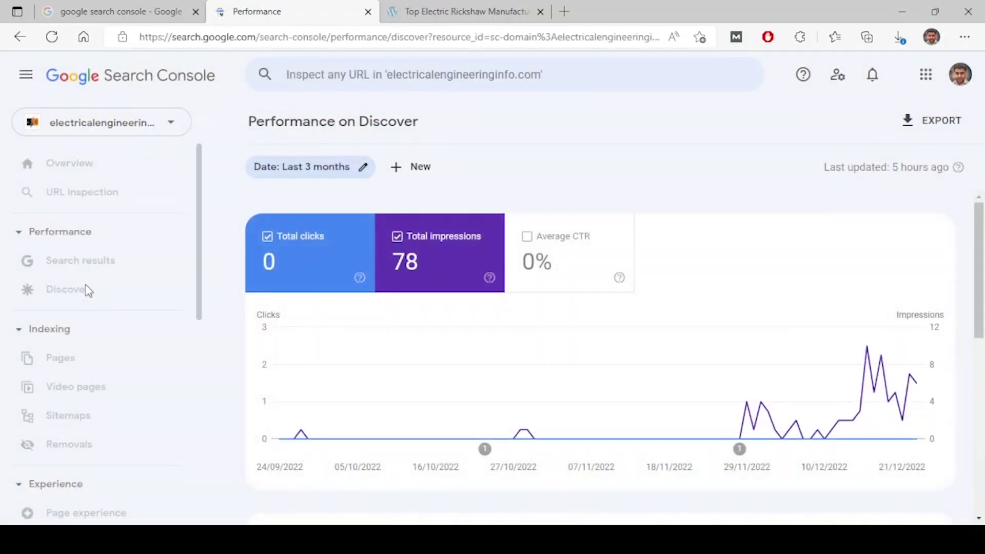
pyautogui.click(128, 130)
pyautogui.click(113, 456)
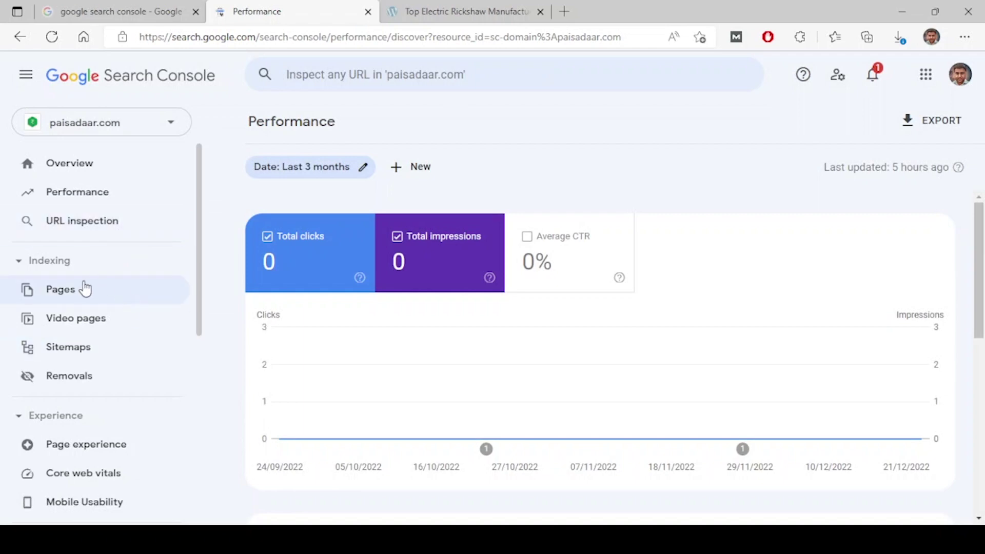
pyautogui.click(100, 197)
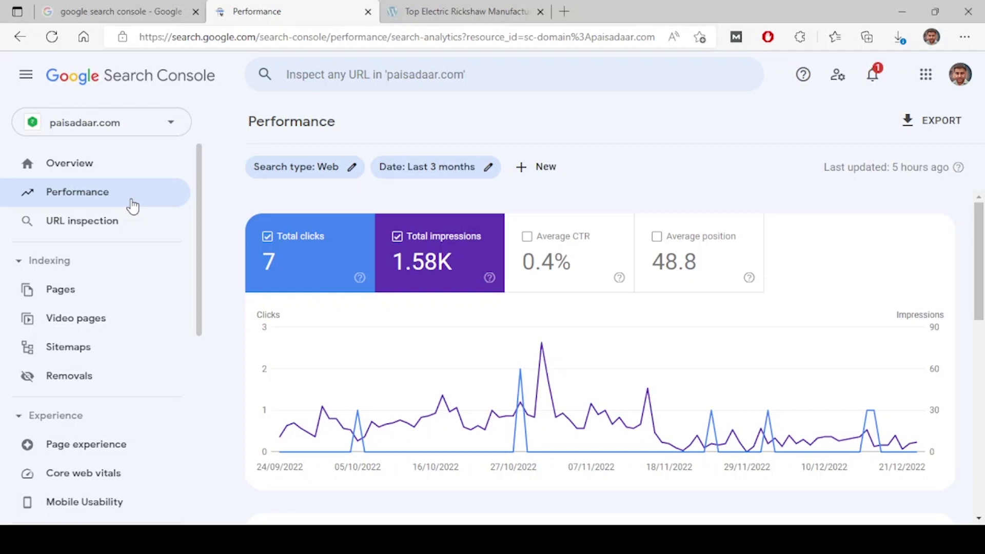
# Step: Select the evyaari.com domain property and toggle between Discover and Search results, ending on Search results
pyautogui.click(152, 122)
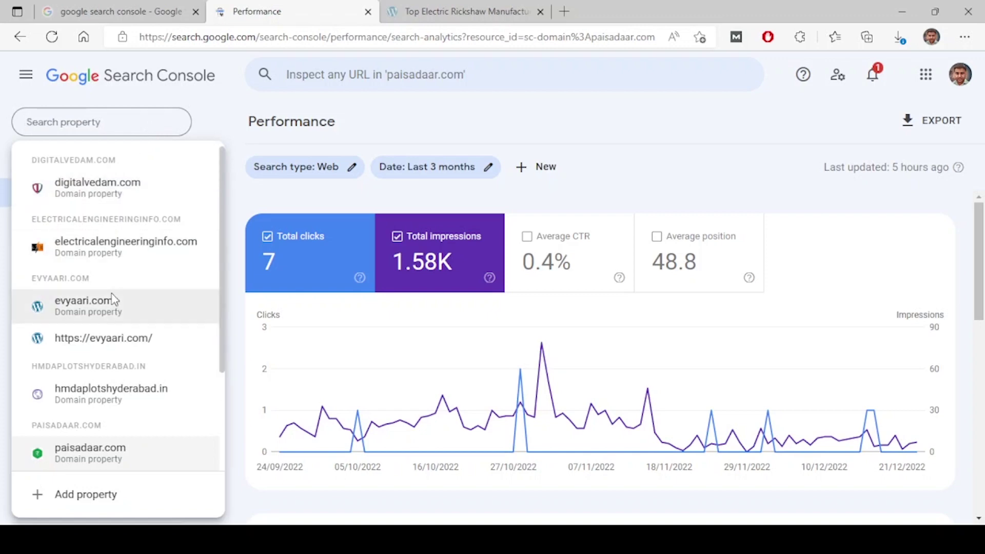
pyautogui.click(114, 317)
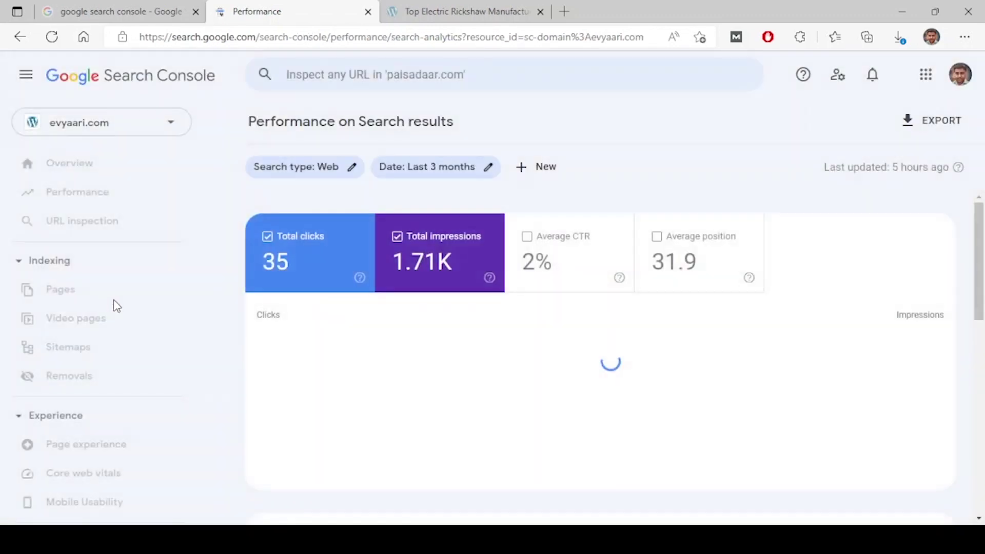
pyautogui.click(113, 298)
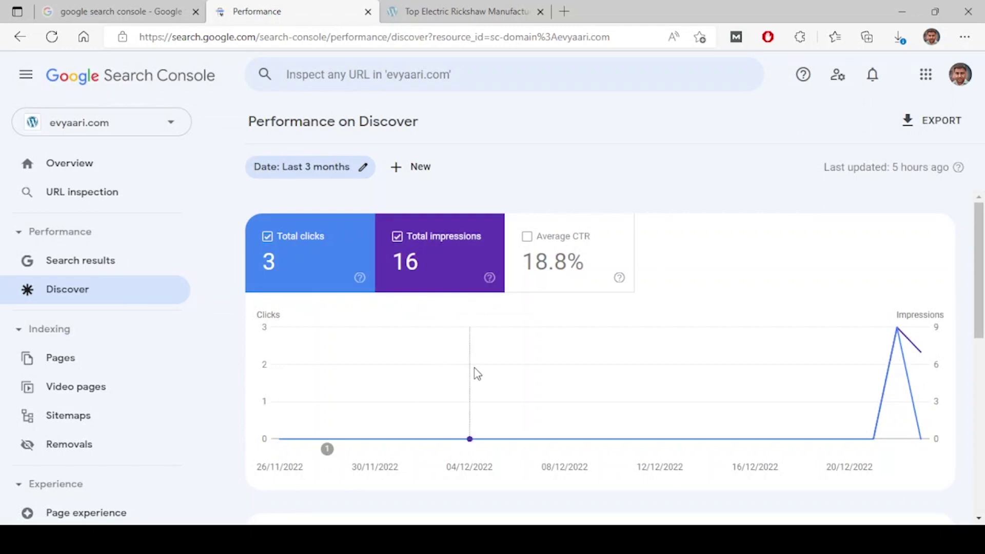
pyautogui.moveTo(508, 362)
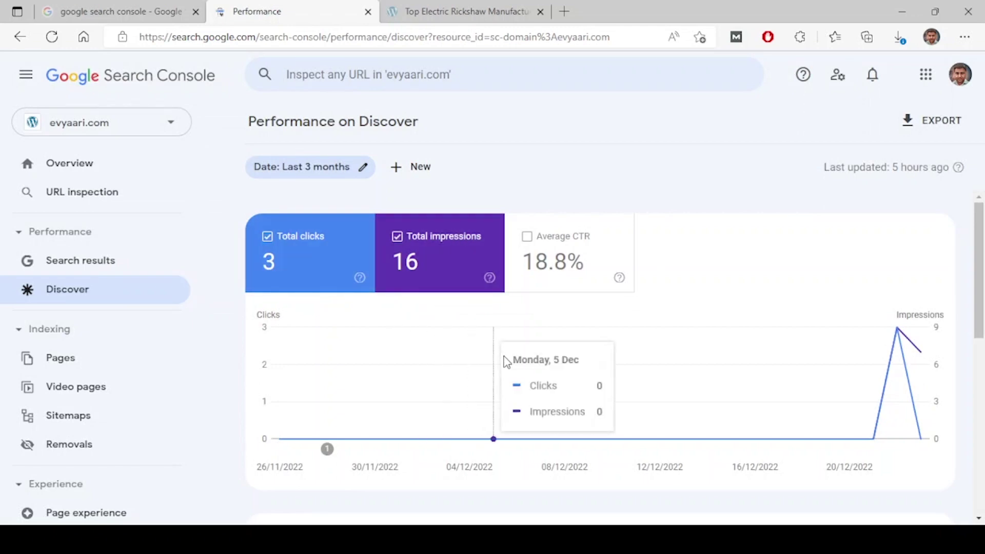
pyautogui.click(114, 268)
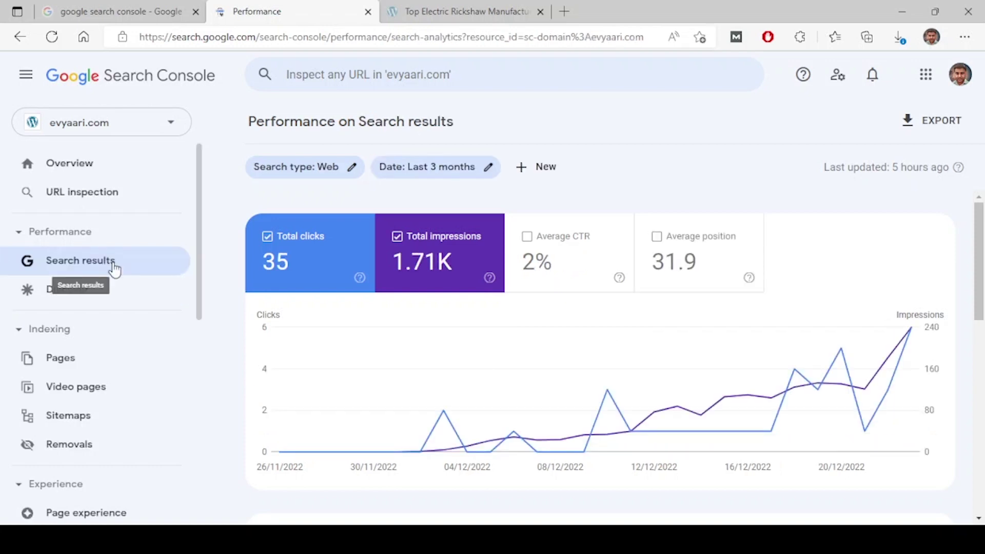
pyautogui.click(93, 296)
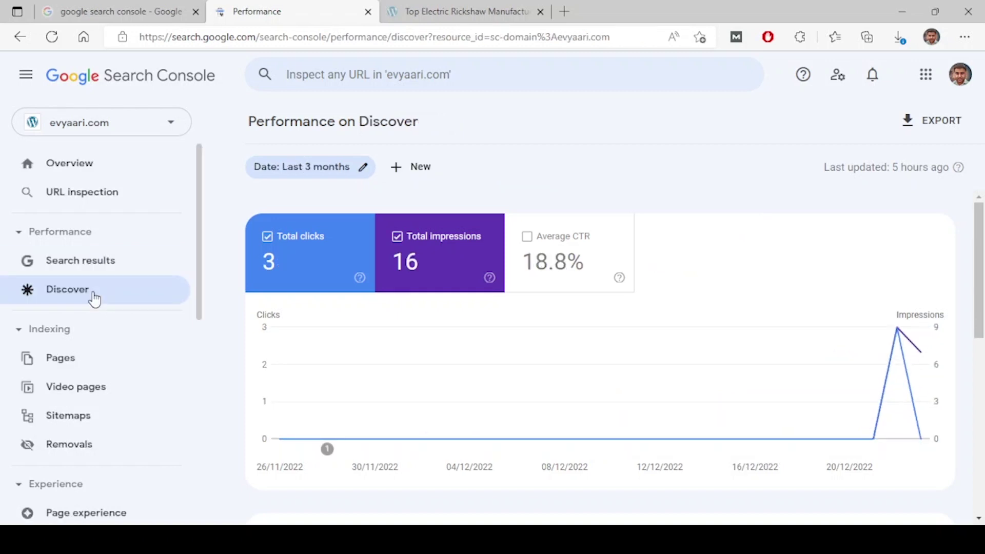
pyautogui.click(119, 268)
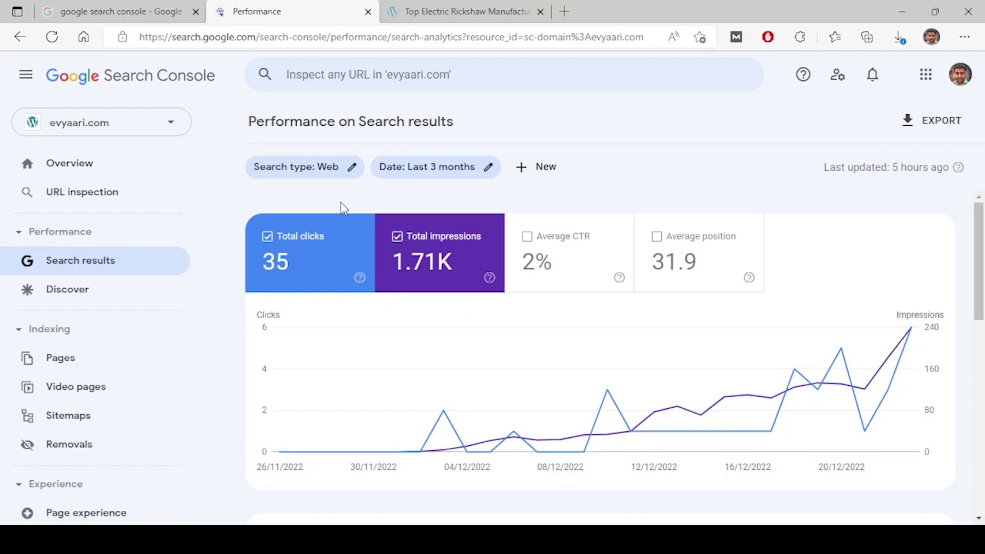
pyautogui.moveTo(492, 284)
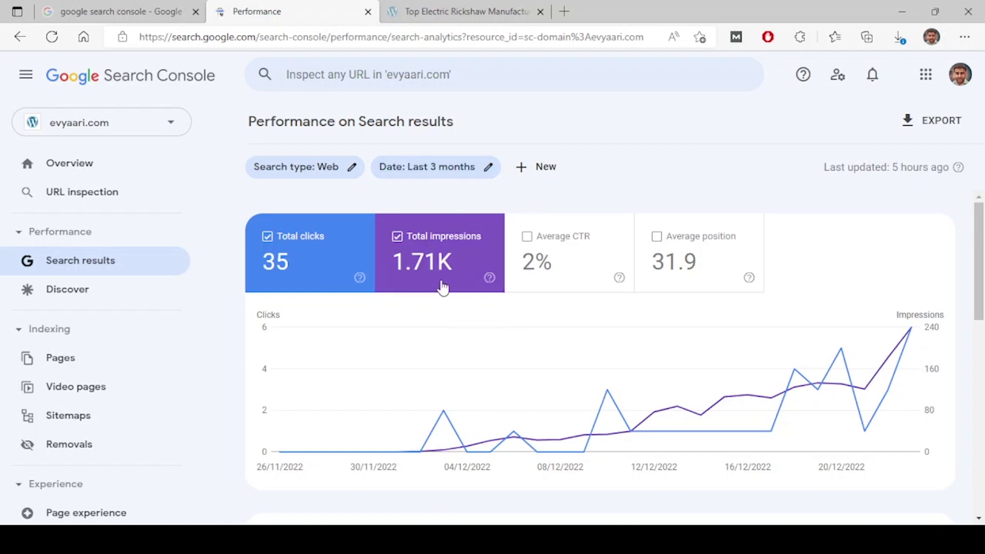
# Step: Set the report's date range to the last 28 days
pyautogui.click(431, 177)
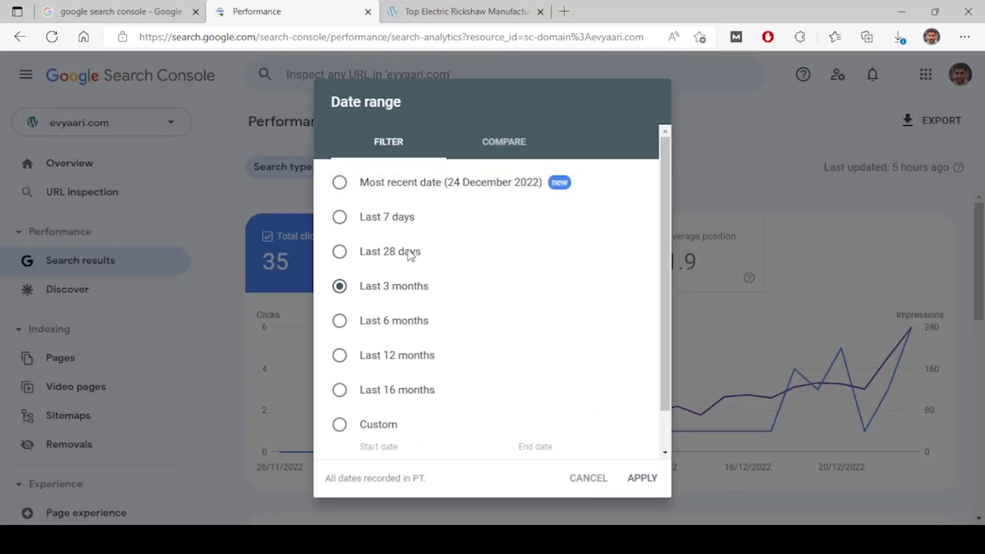
pyautogui.click(390, 252)
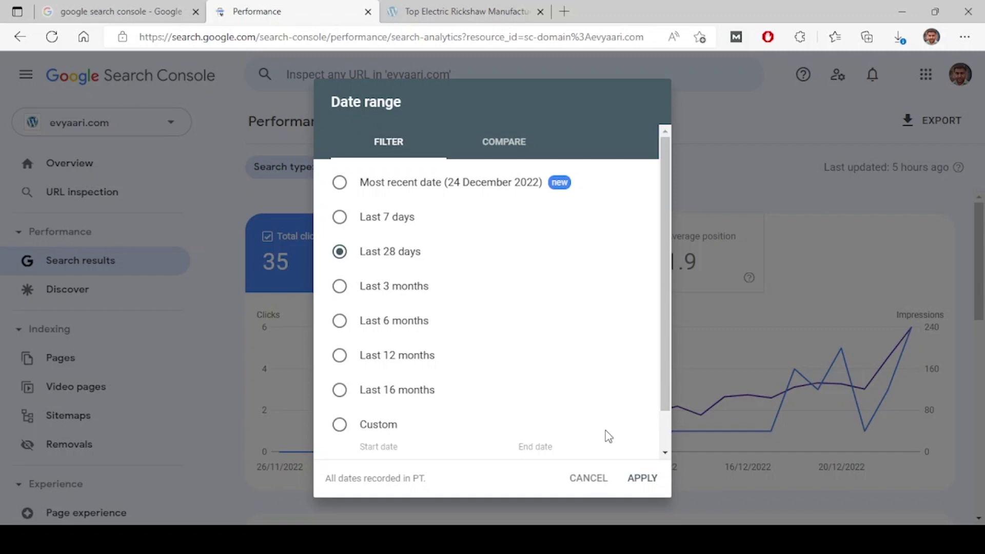
pyautogui.click(641, 478)
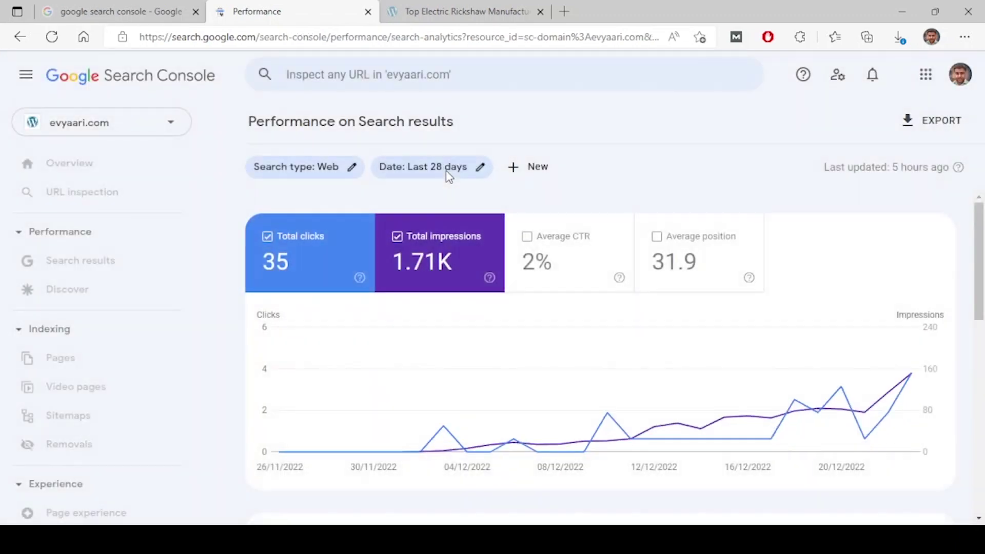
pyautogui.click(446, 171)
pyautogui.click(585, 476)
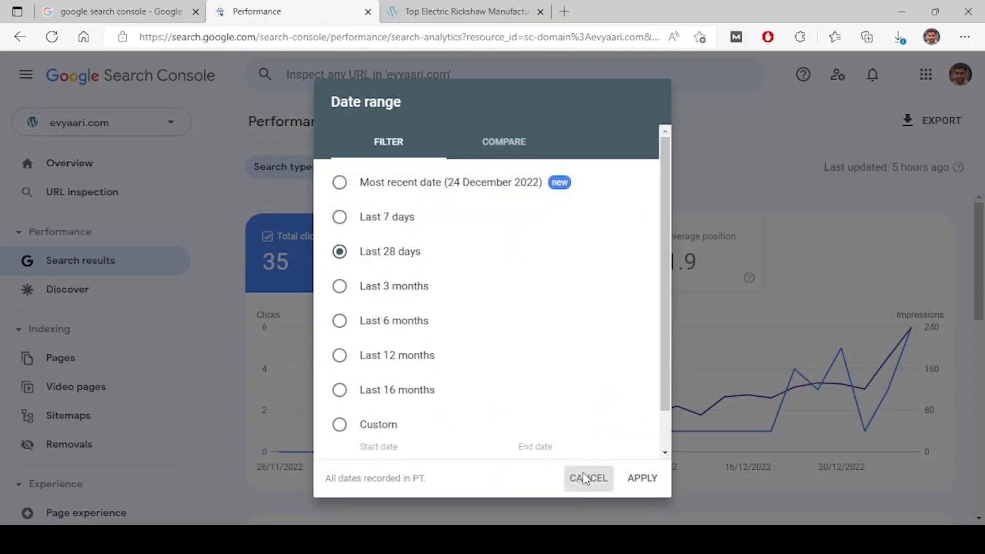
# Step: Cycle the search type through Image, Video and News, then settle on Web
pyautogui.click(329, 177)
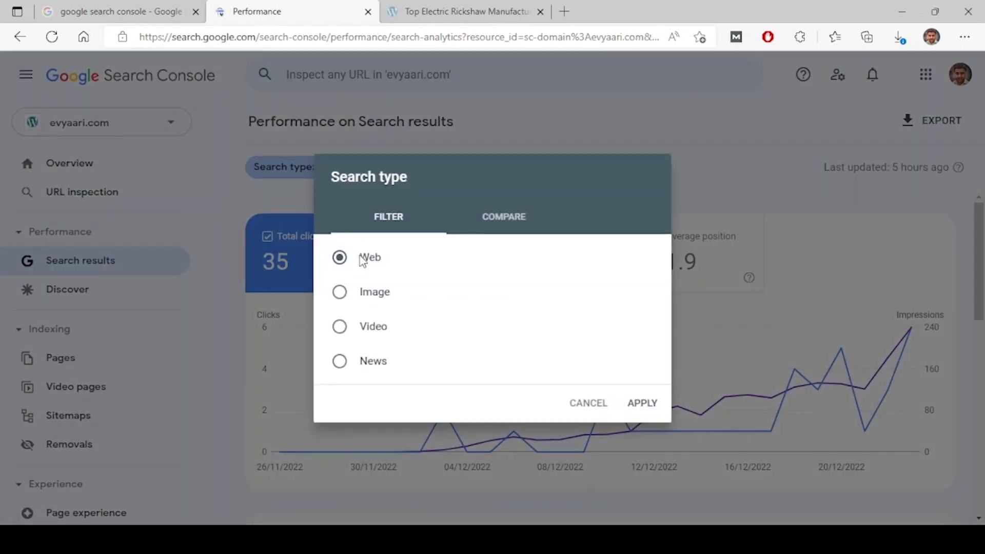
pyautogui.click(370, 298)
pyautogui.click(639, 405)
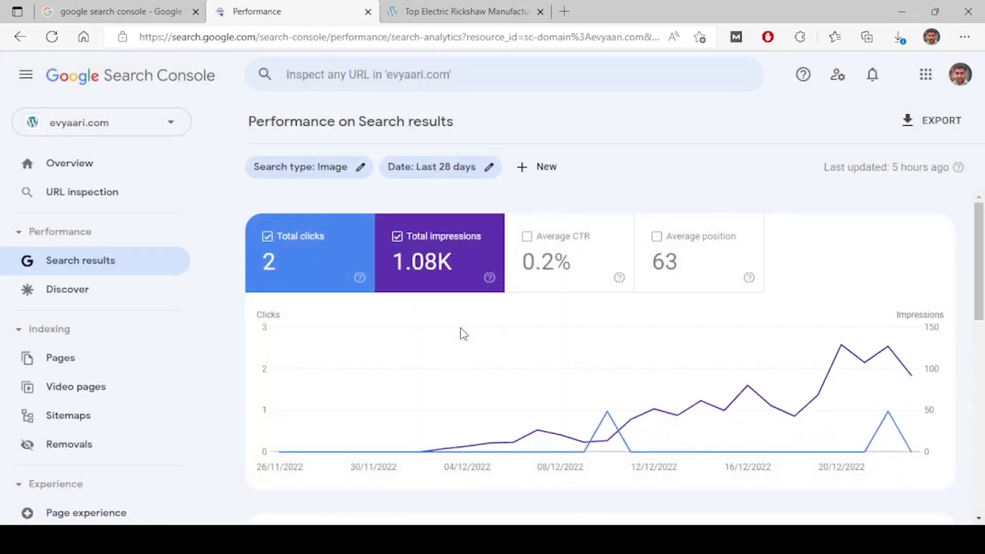
pyautogui.click(341, 168)
pyautogui.click(374, 328)
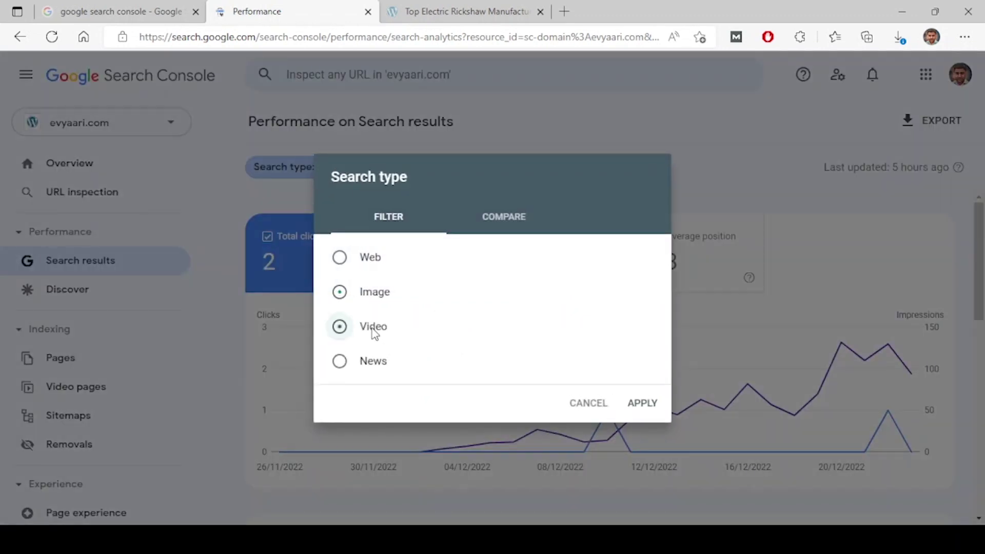
pyautogui.click(641, 404)
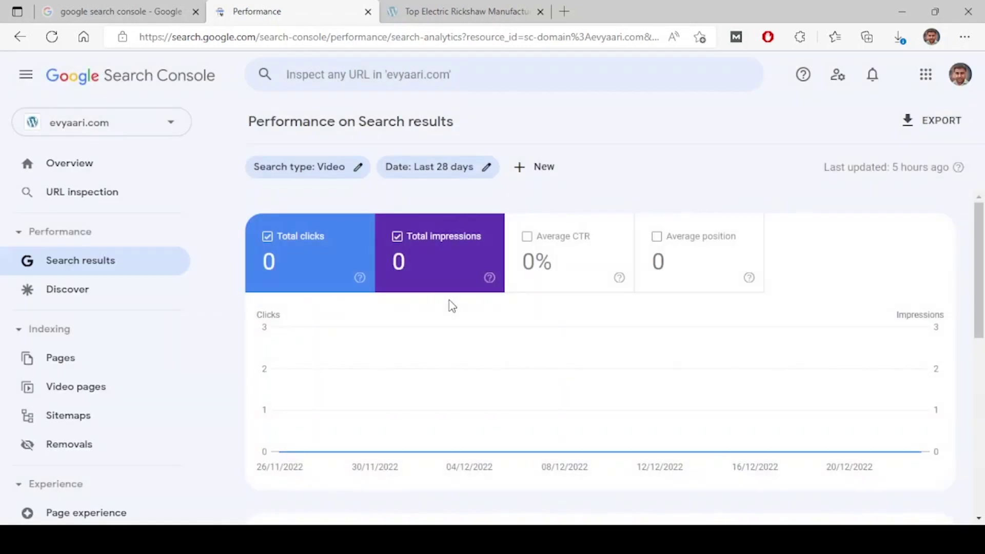
pyautogui.click(352, 171)
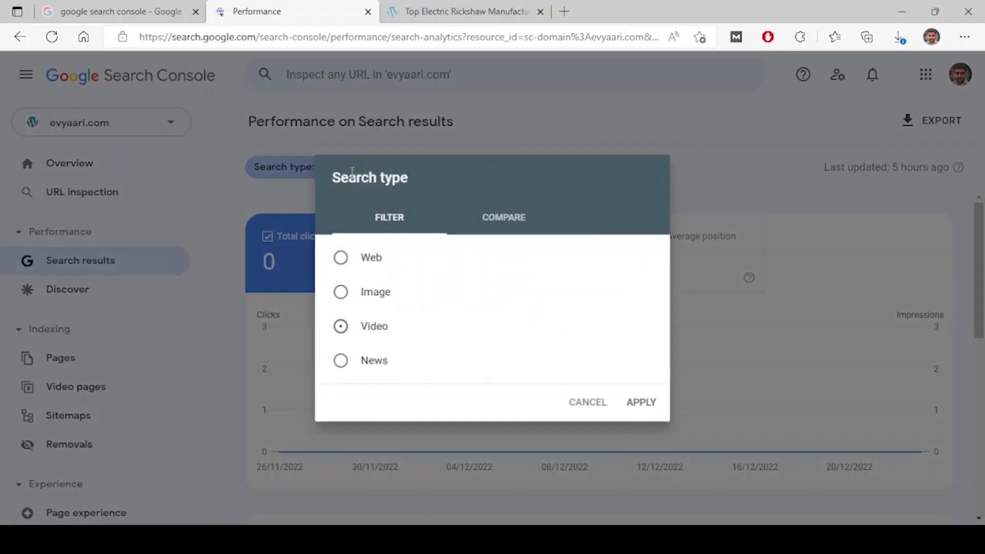
pyautogui.click(362, 362)
pyautogui.click(642, 404)
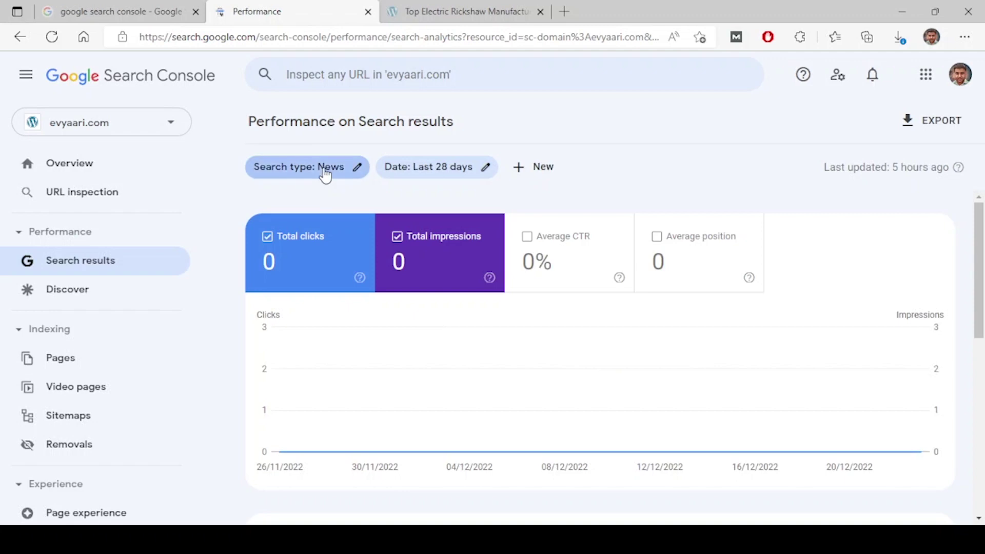
pyautogui.click(325, 176)
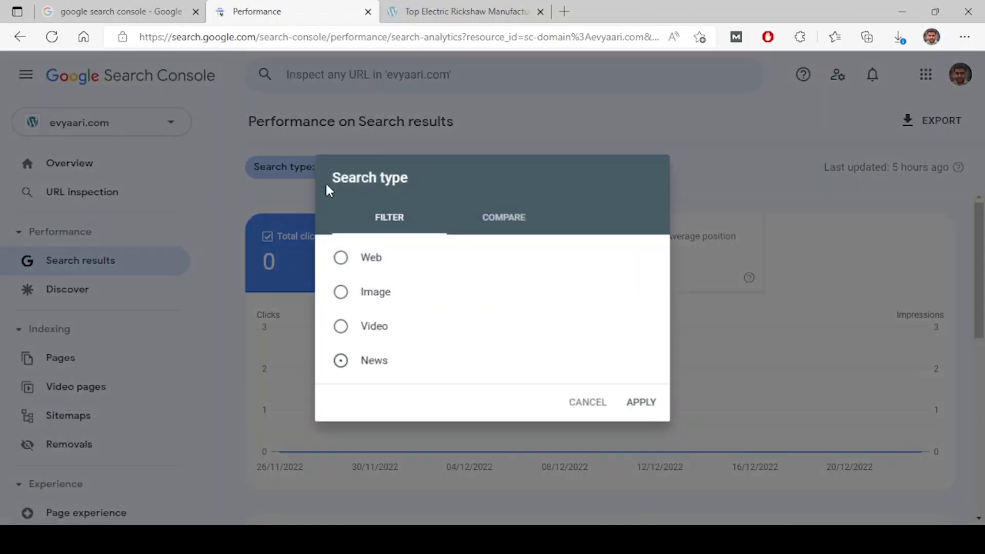
pyautogui.click(369, 261)
pyautogui.click(639, 410)
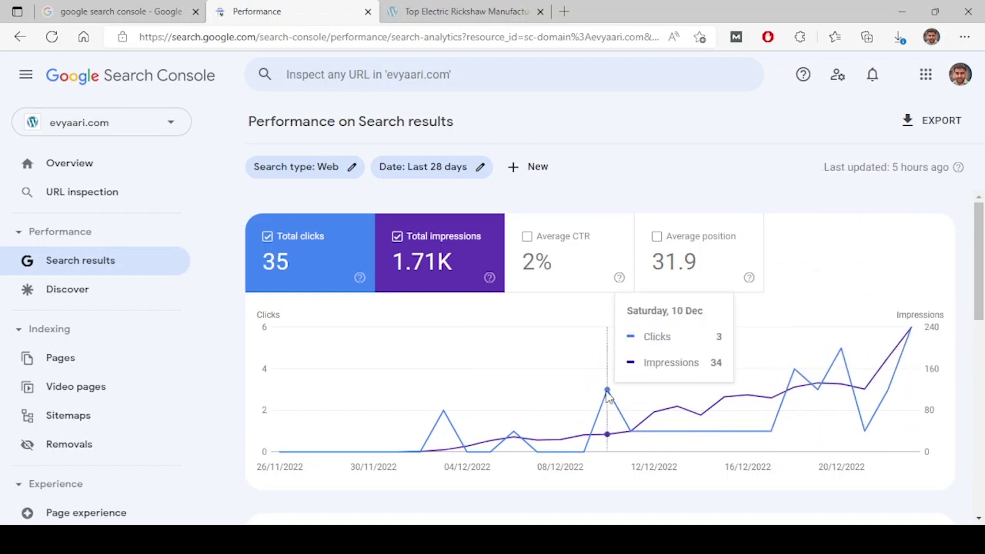
# Step: Add the Average CTR and Average position (31.9) lines alongside clicks and impressions
pyautogui.click(436, 266)
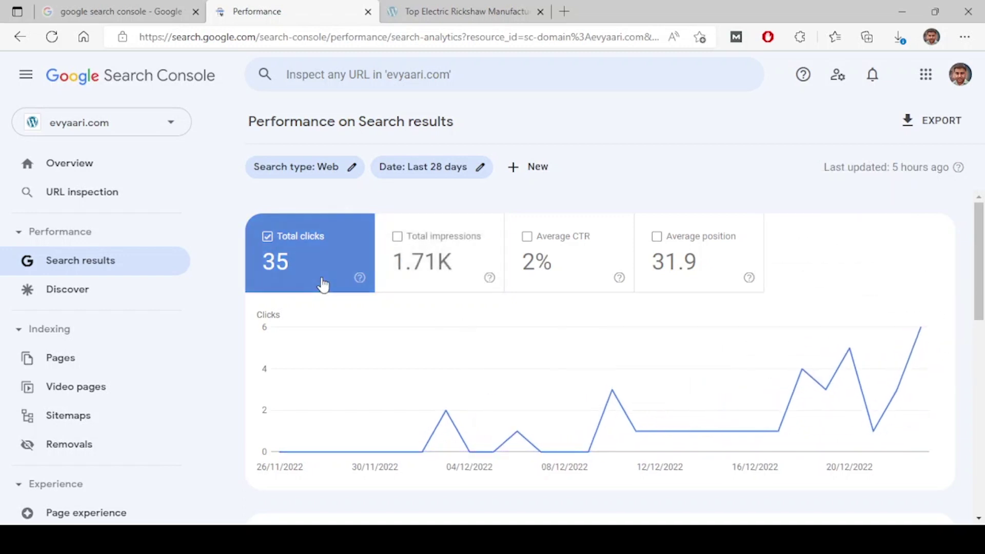
pyautogui.click(433, 266)
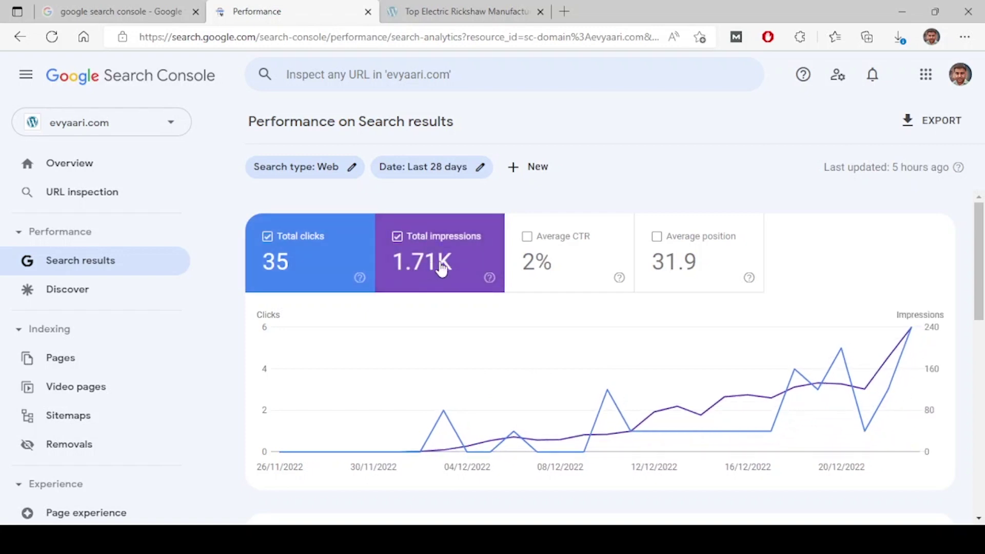
pyautogui.click(556, 262)
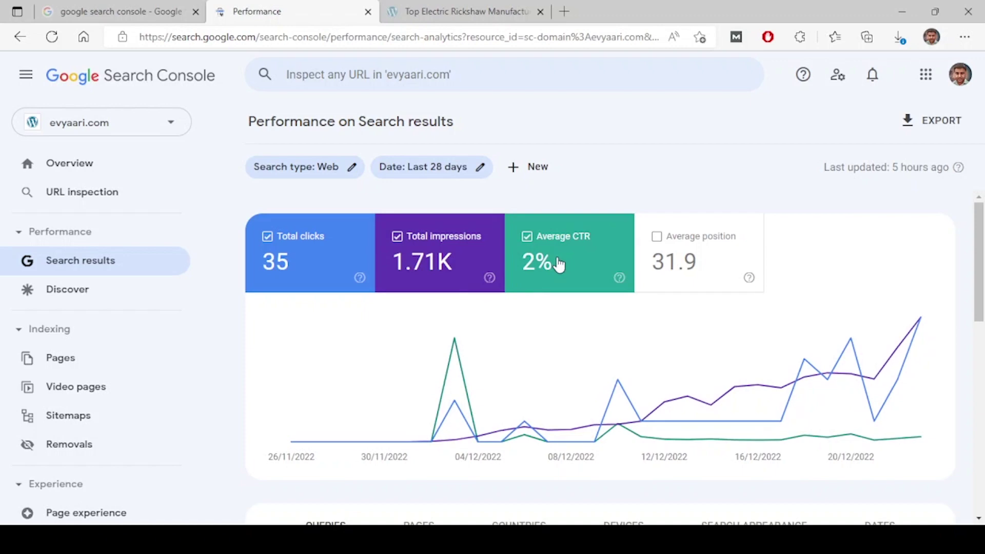
pyautogui.moveTo(620, 279)
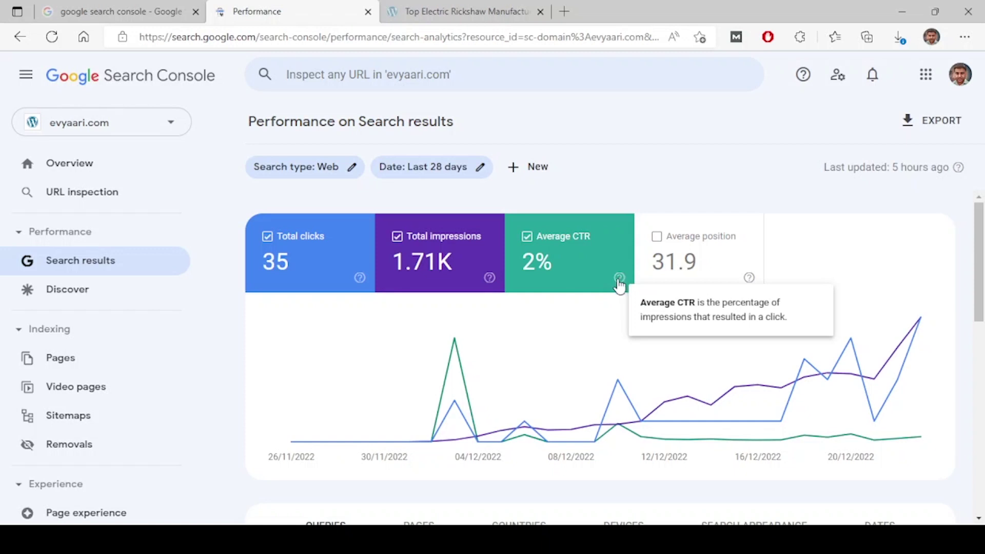
pyautogui.moveTo(717, 371)
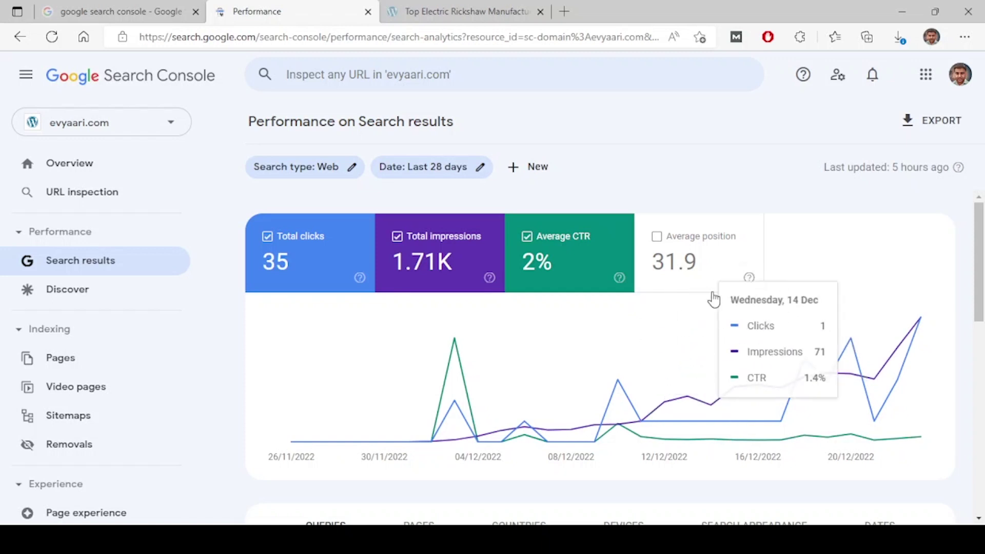
pyautogui.click(692, 259)
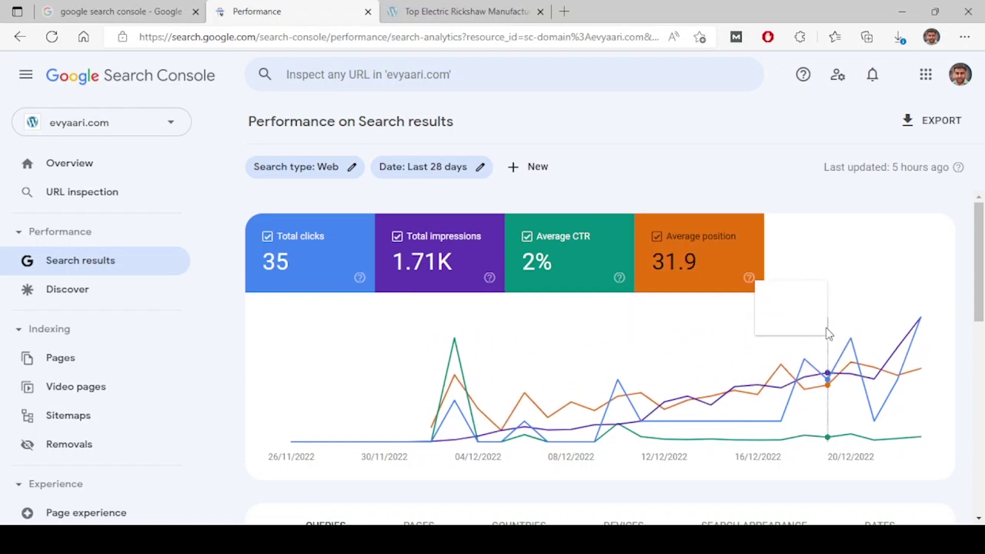
pyautogui.scroll(-2, 826, 331)
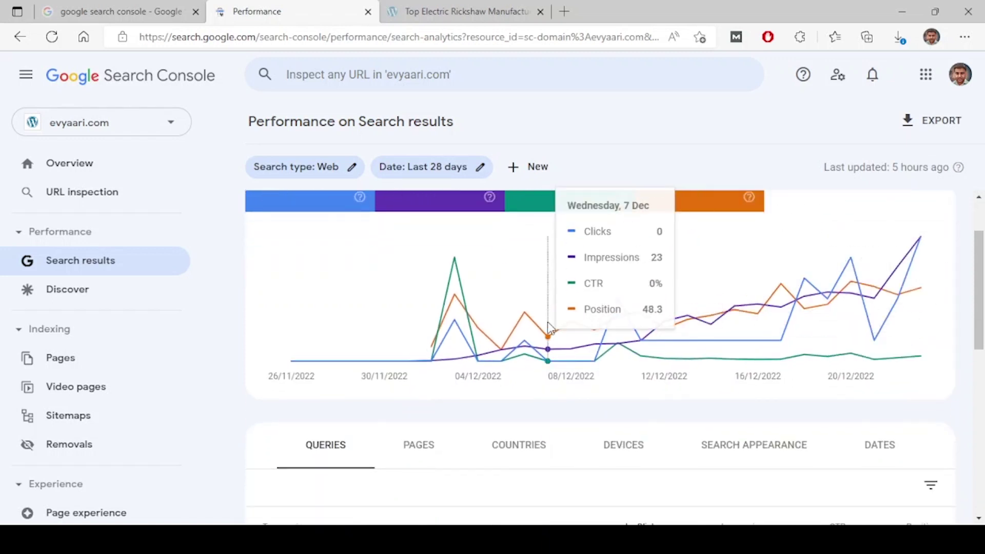
pyautogui.scroll(2, 547, 321)
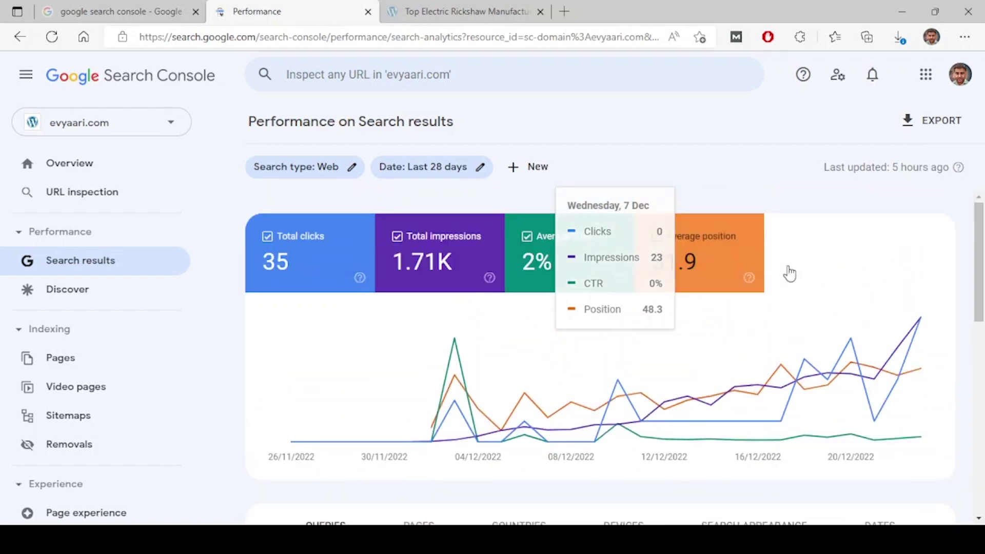
# Step: Page through the 'google search console' Google results to page 2 and back, then open the electric rickshaw article tab
pyautogui.click(564, 11)
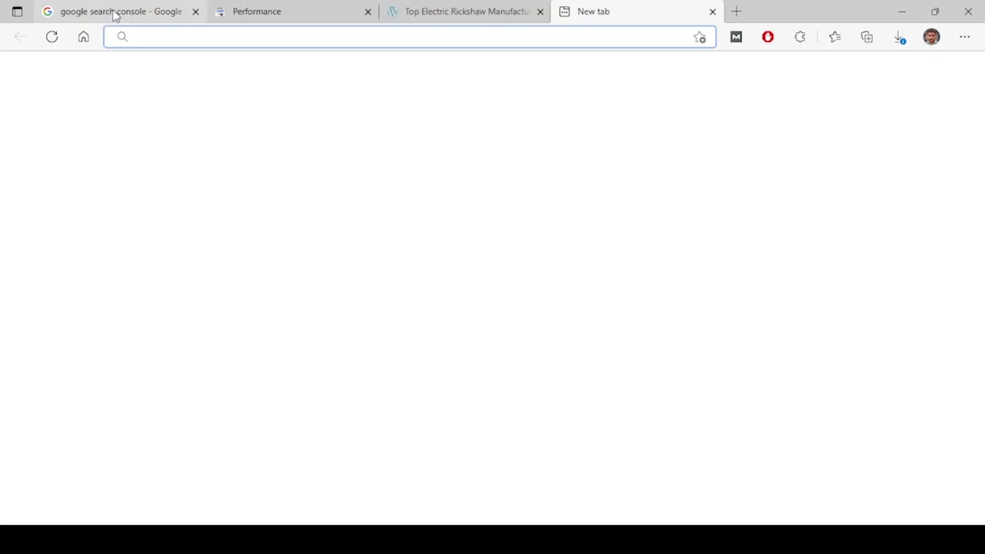
pyautogui.click(114, 12)
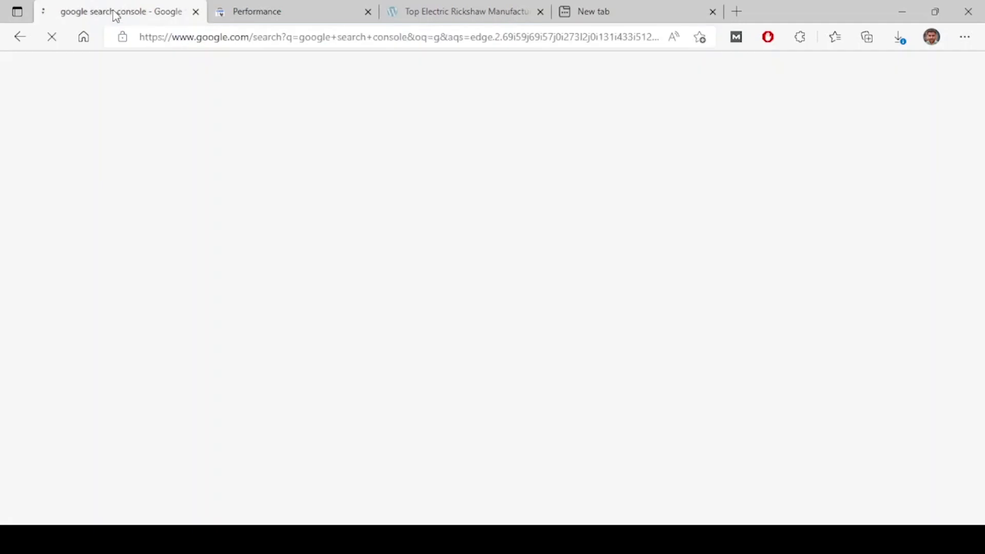
pyautogui.scroll(-20, 98, 311)
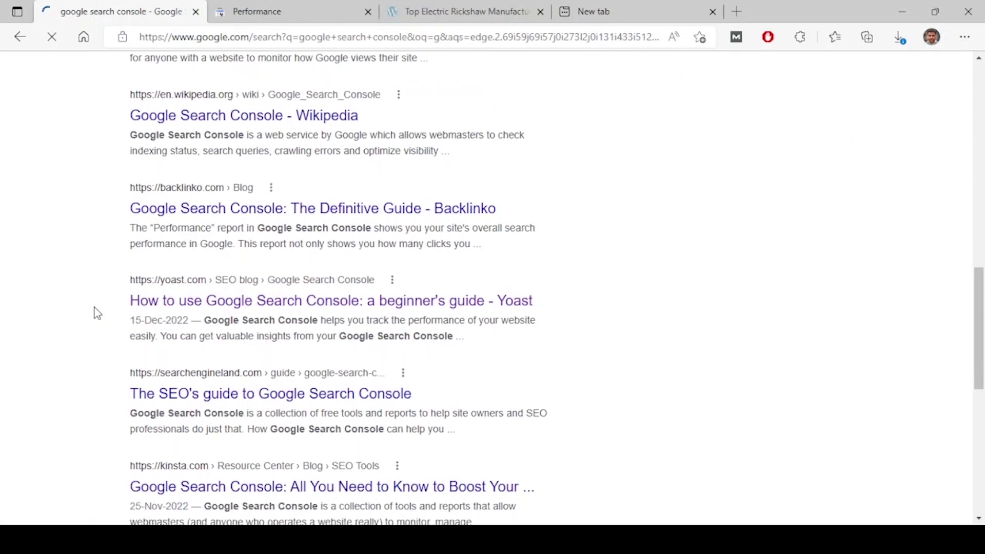
pyautogui.click(465, 411)
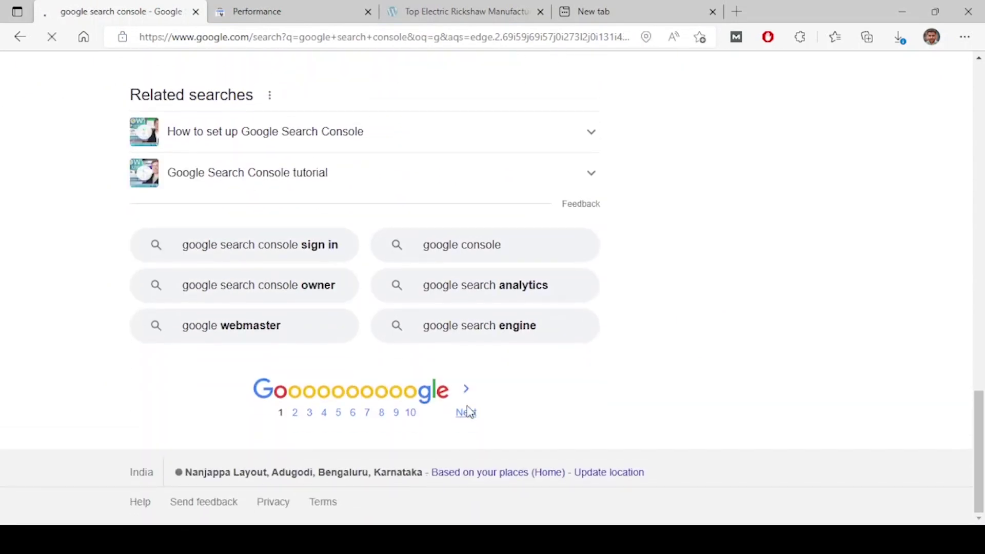
pyautogui.scroll(-20, 469, 413)
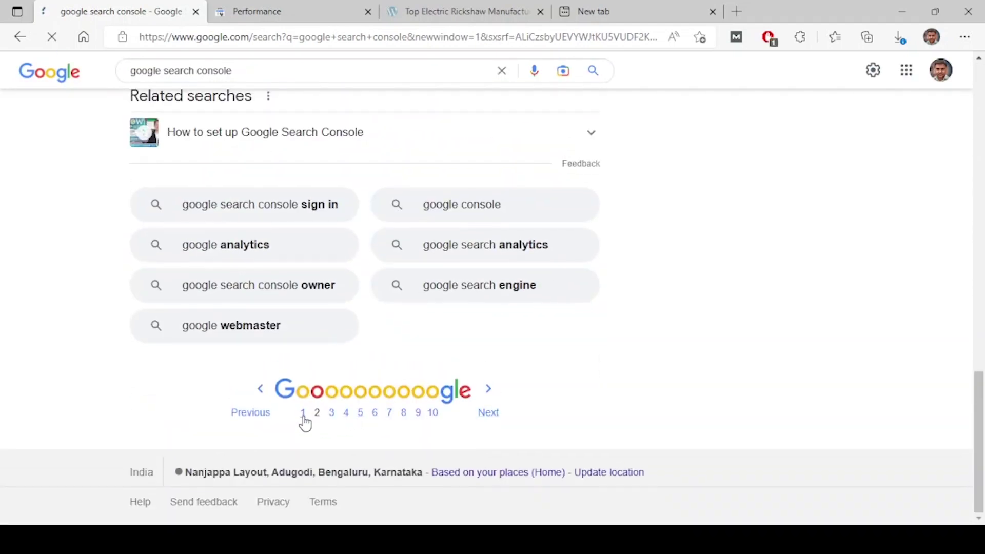
pyautogui.click(303, 414)
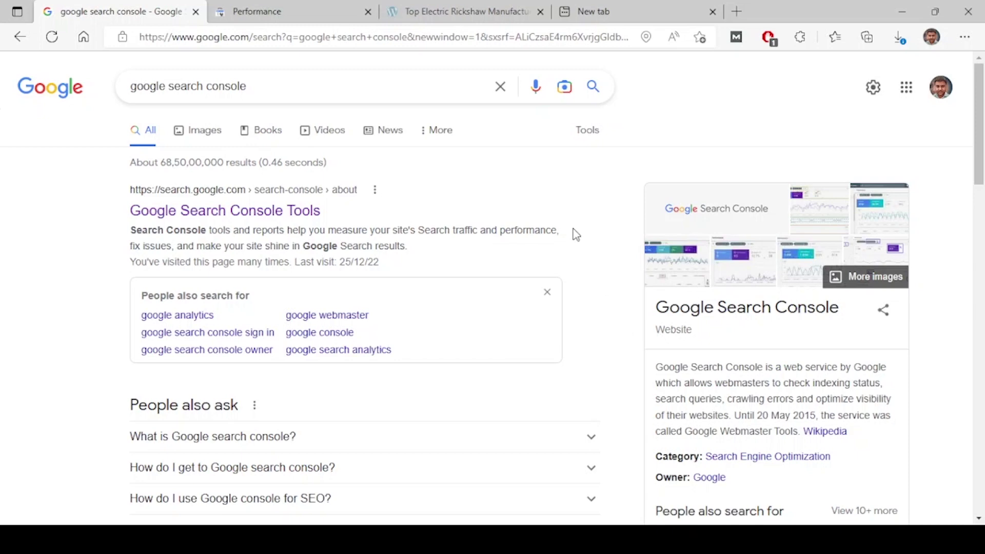
pyautogui.click(462, 16)
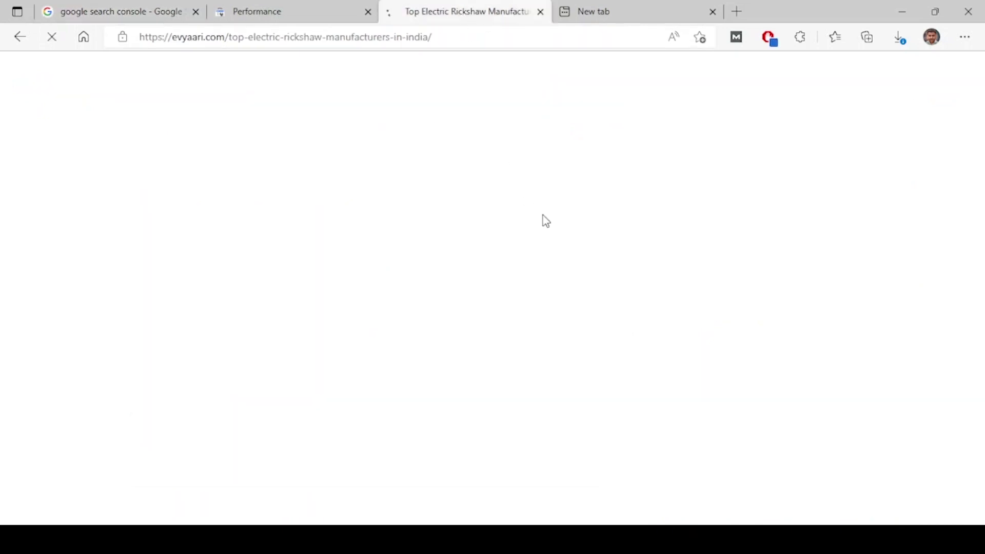
# Step: Sort the queries table by Impressions, led by 'badshah e rickshaw price' with 80
pyautogui.click(293, 15)
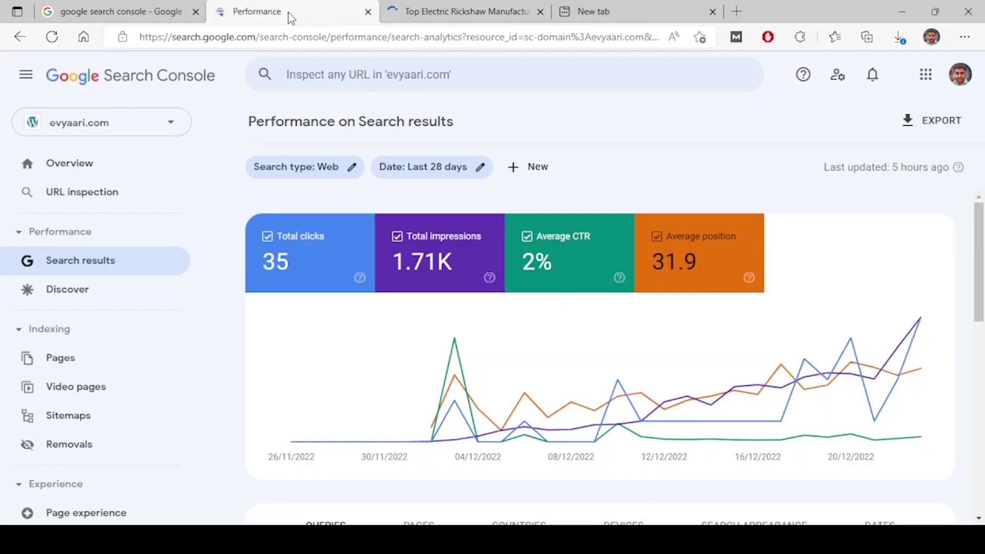
pyautogui.scroll(-5, 473, 350)
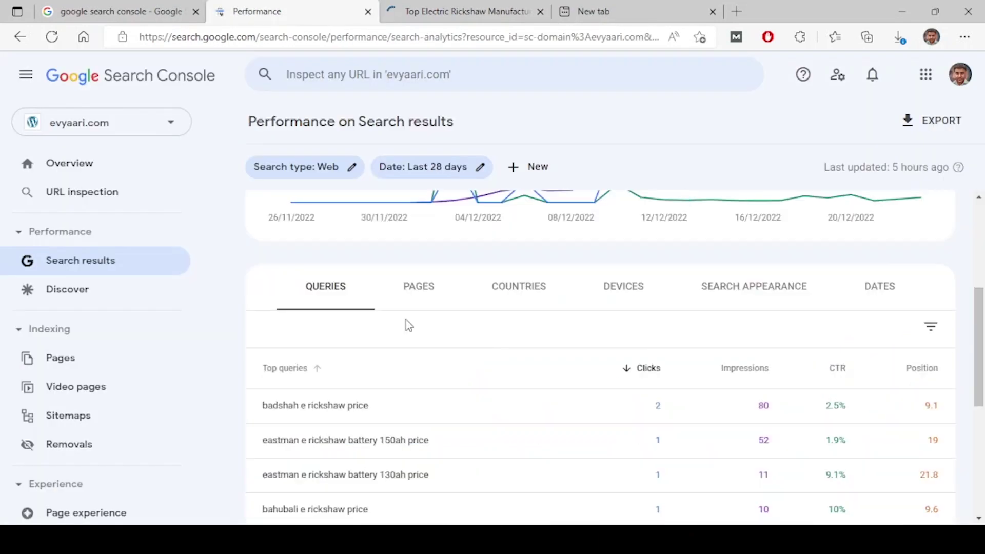
pyautogui.scroll(-1, 334, 269)
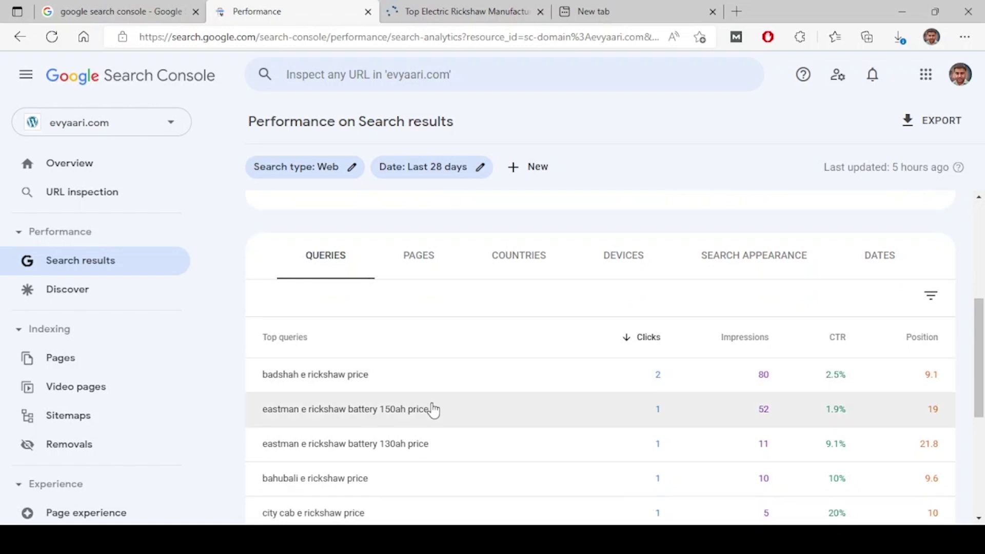
pyautogui.scroll(-2, 505, 442)
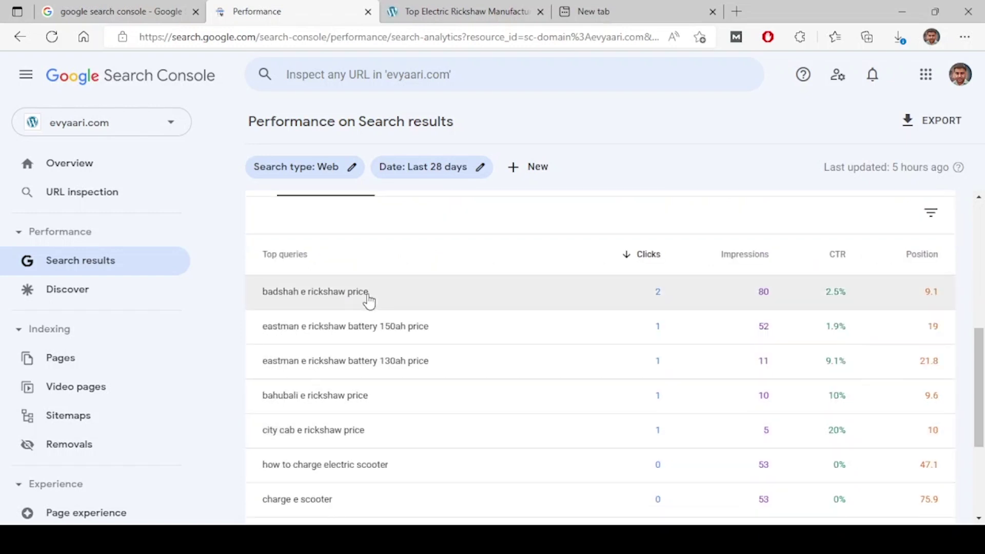
pyautogui.click(754, 261)
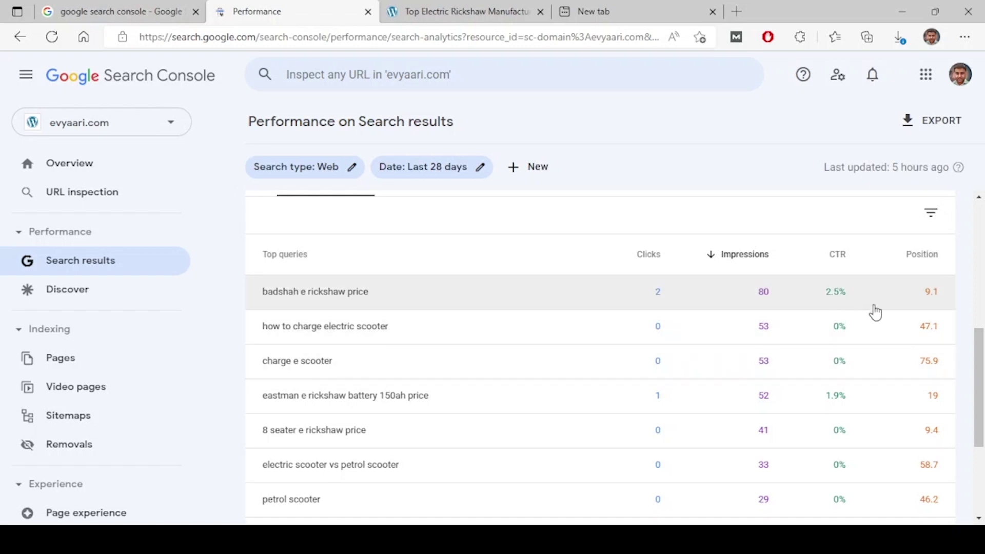
pyautogui.scroll(-2, 572, 363)
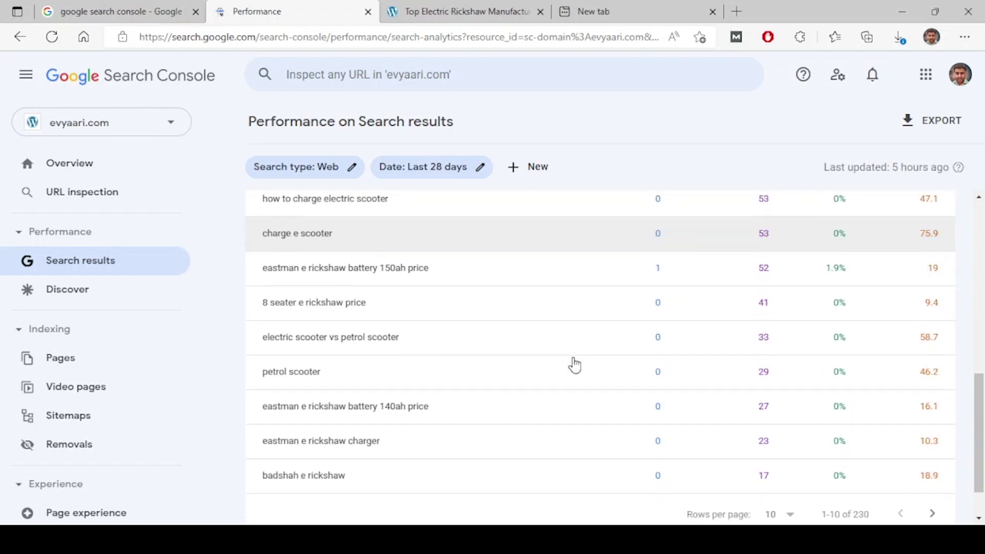
pyautogui.scroll(2, 575, 365)
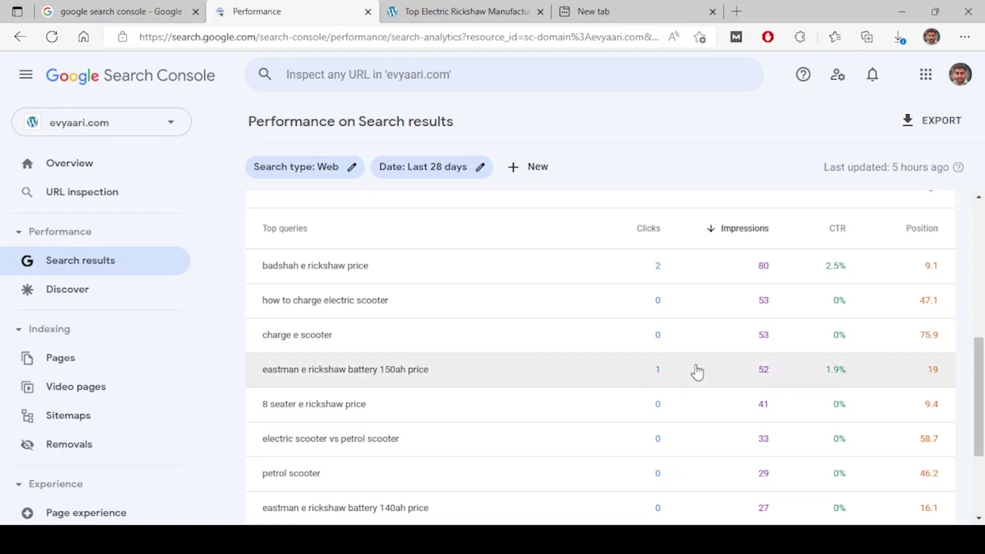
pyautogui.scroll(-3, 697, 380)
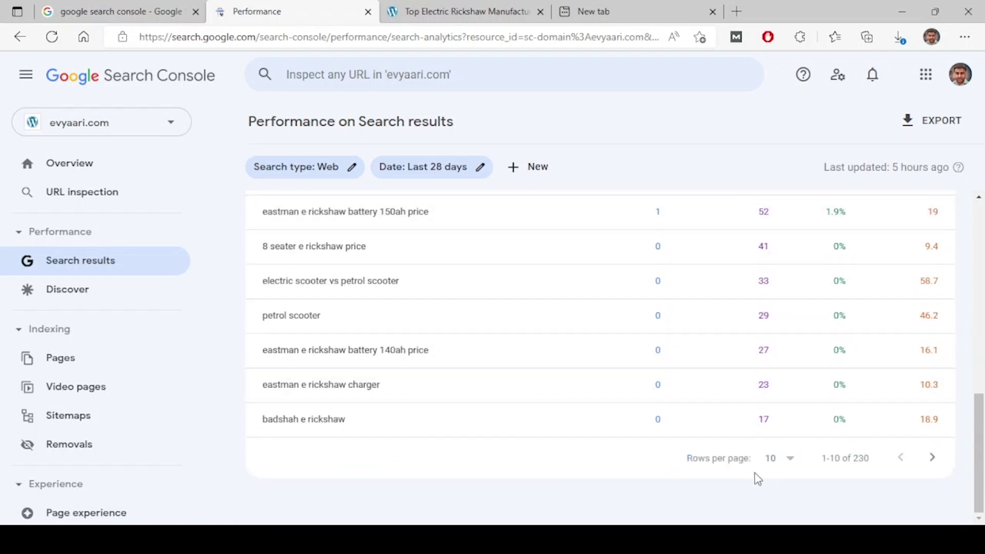
# Step: Show 50 rows per page in the queries table and scroll through the longer list
pyautogui.click(781, 457)
pyautogui.click(771, 436)
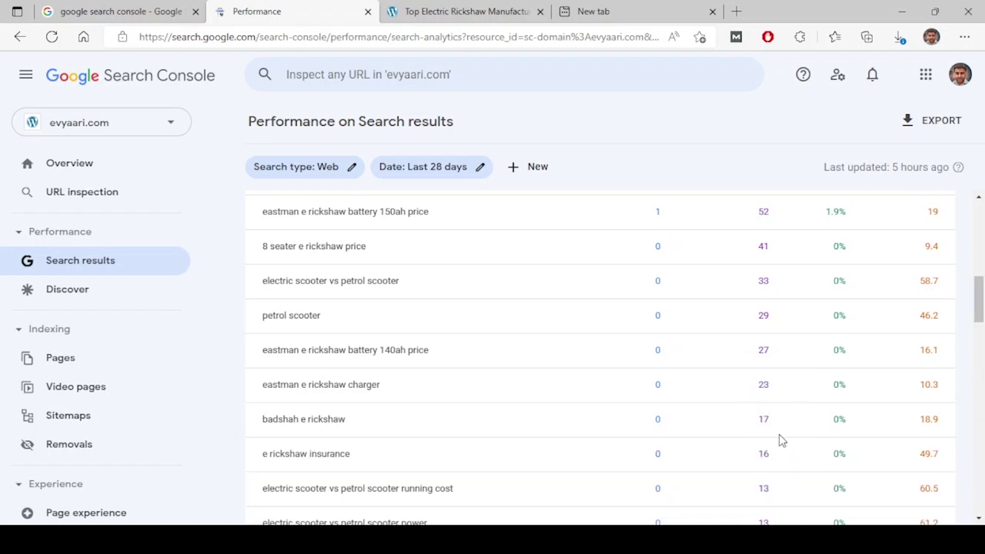
pyautogui.scroll(-20, 779, 440)
pyautogui.scroll(-5, 780, 441)
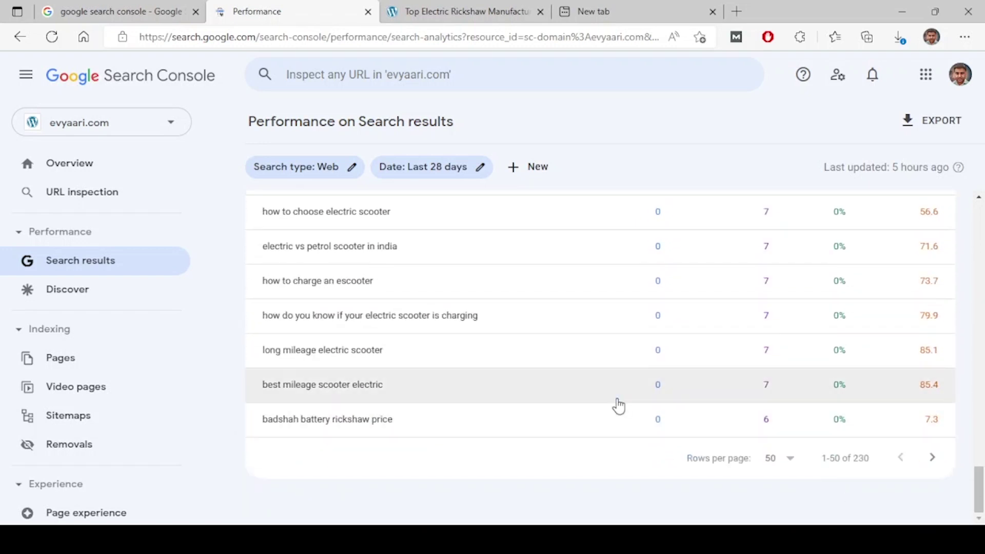
pyautogui.scroll(10, 618, 406)
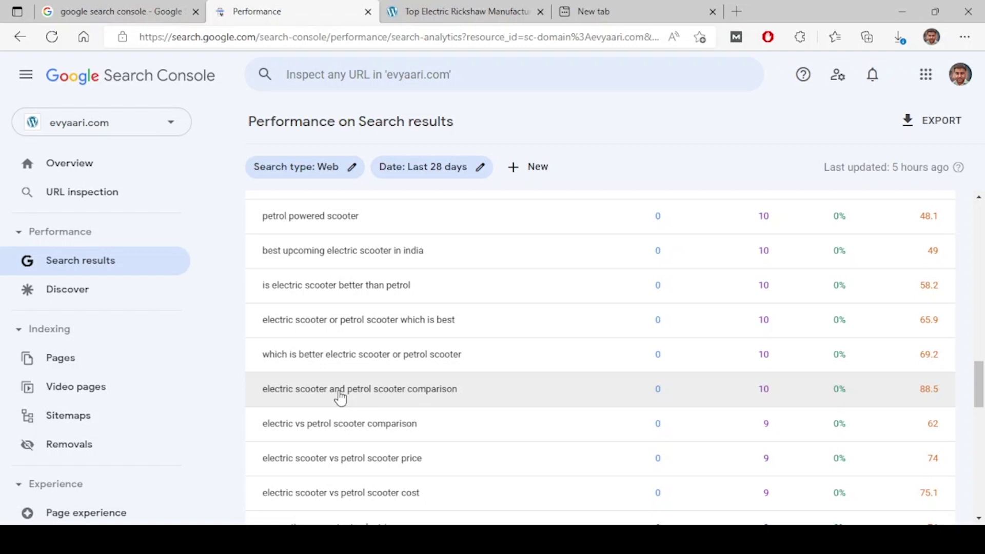
pyautogui.scroll(9, 569, 384)
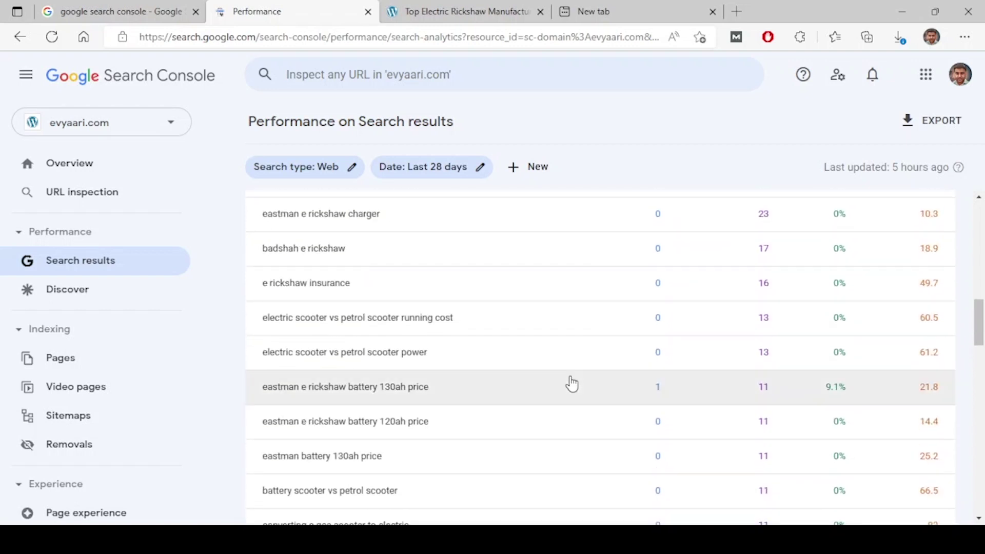
pyautogui.scroll(4, 571, 383)
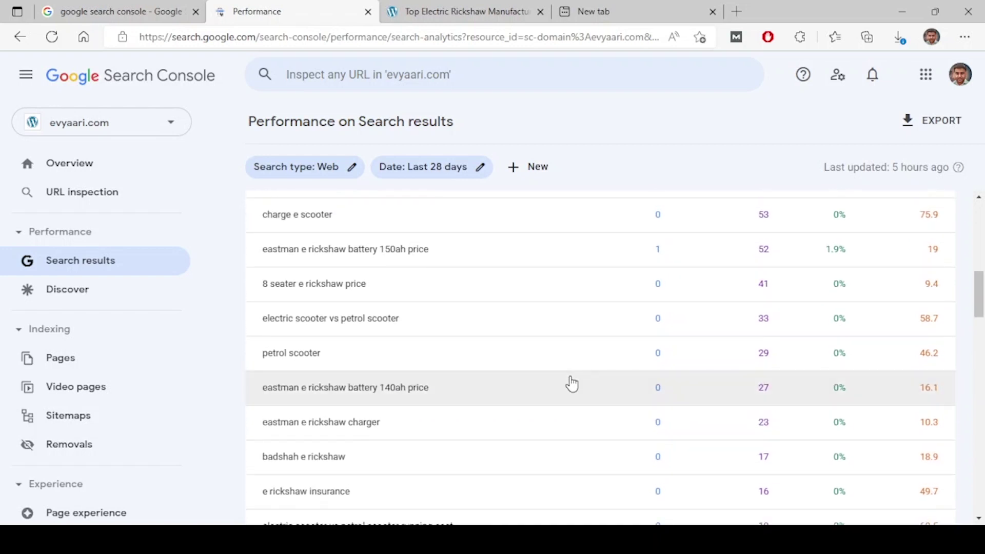
pyautogui.scroll(4, 570, 384)
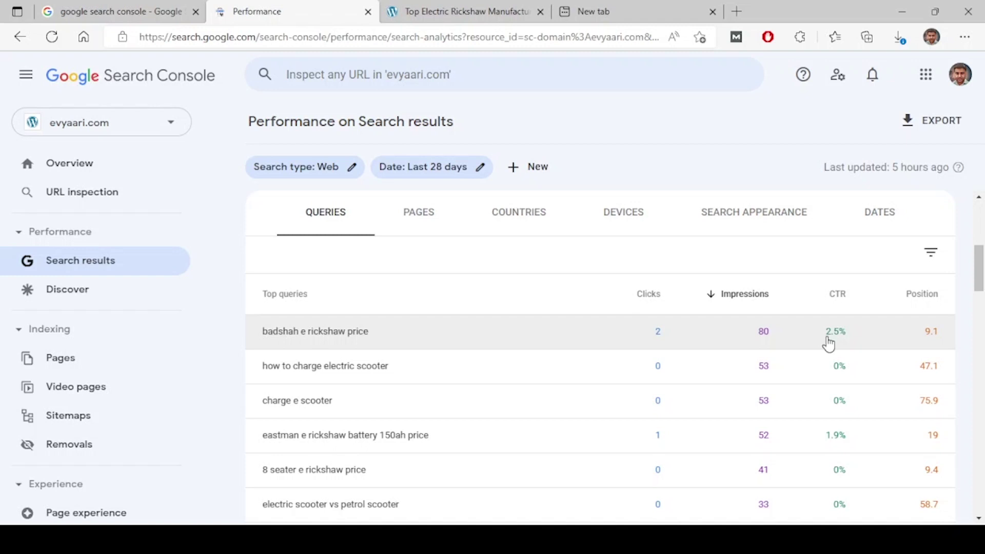
# Step: Select the Search Console snippet text on the Google results tab, then return to the Performance tab
pyautogui.click(131, 15)
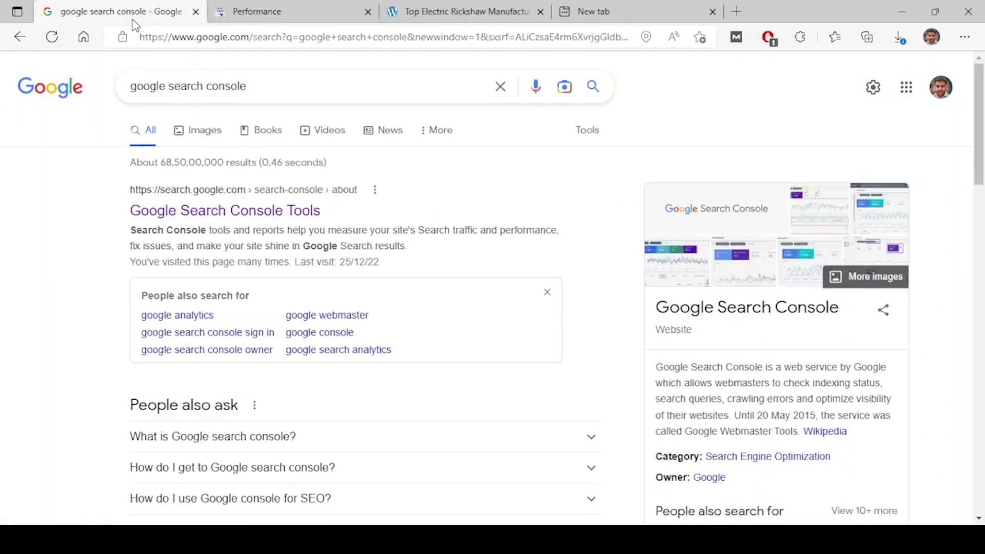
pyautogui.click(151, 230)
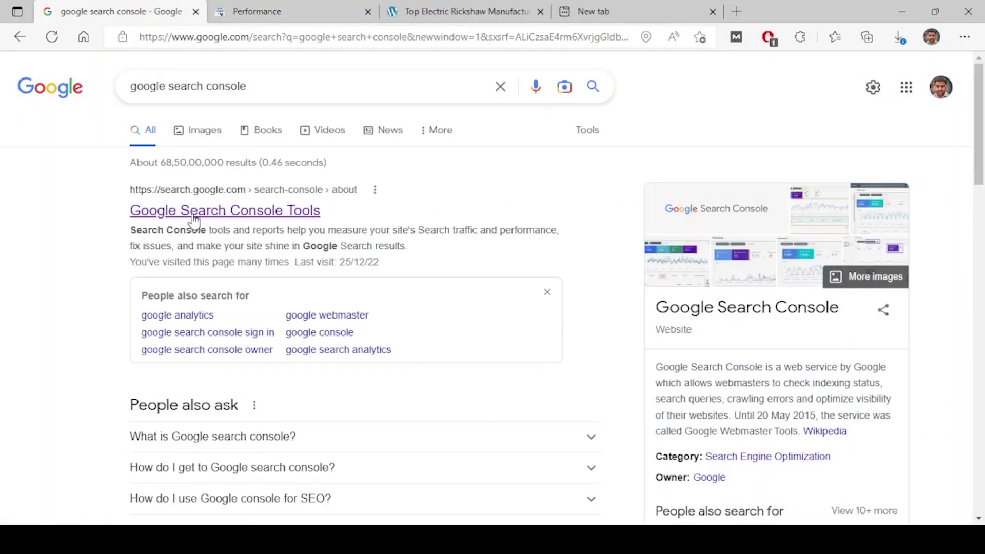
pyautogui.keyDown('shift'); pyautogui.click(406, 246); pyautogui.keyUp('shift')
pyautogui.keyDown('shift'); pyautogui.click(131, 230); pyautogui.keyUp('shift')
pyautogui.click(131, 229)
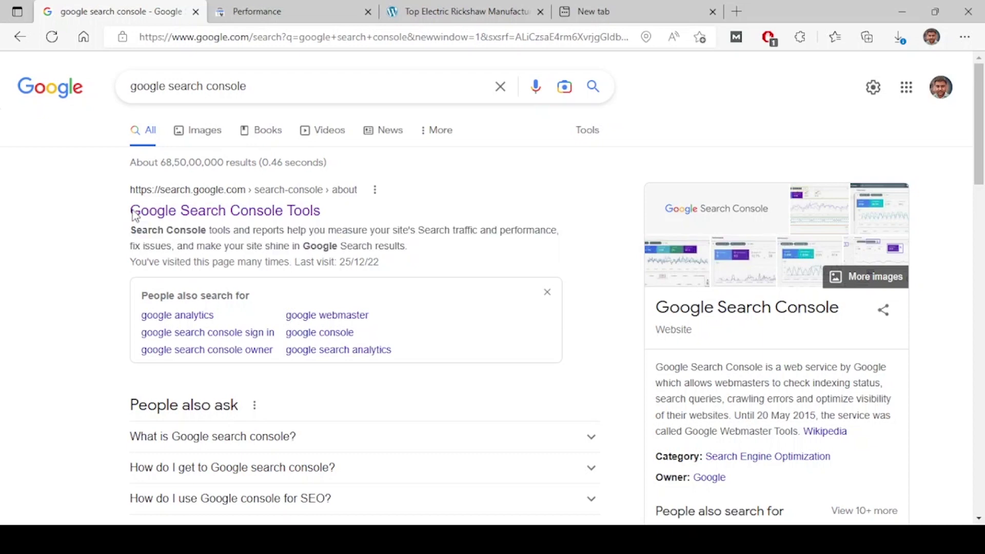
pyautogui.click(312, 15)
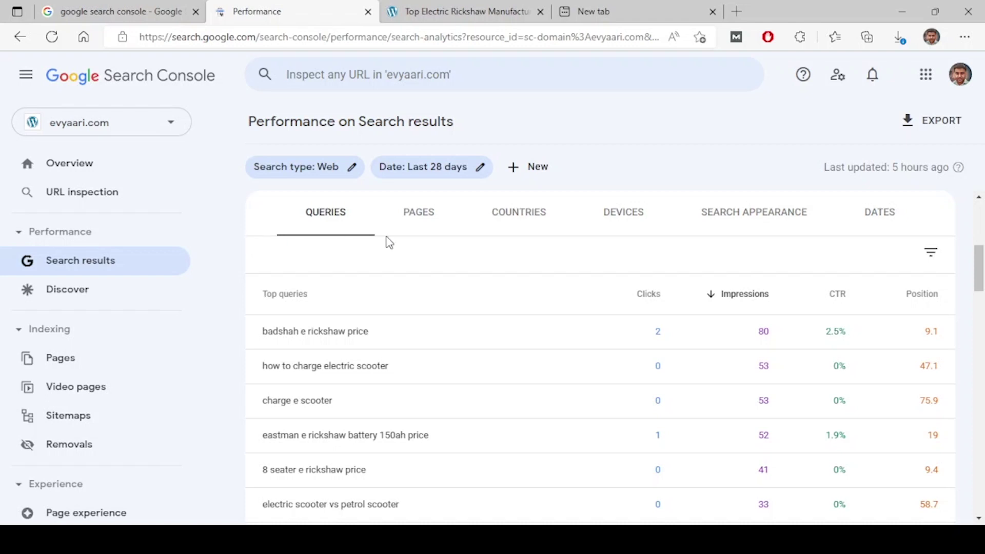
# Step: List evyaari.com's top pages and sort them by impressions, led by the eastman-e-rickshaw-battery page
pyautogui.click(420, 226)
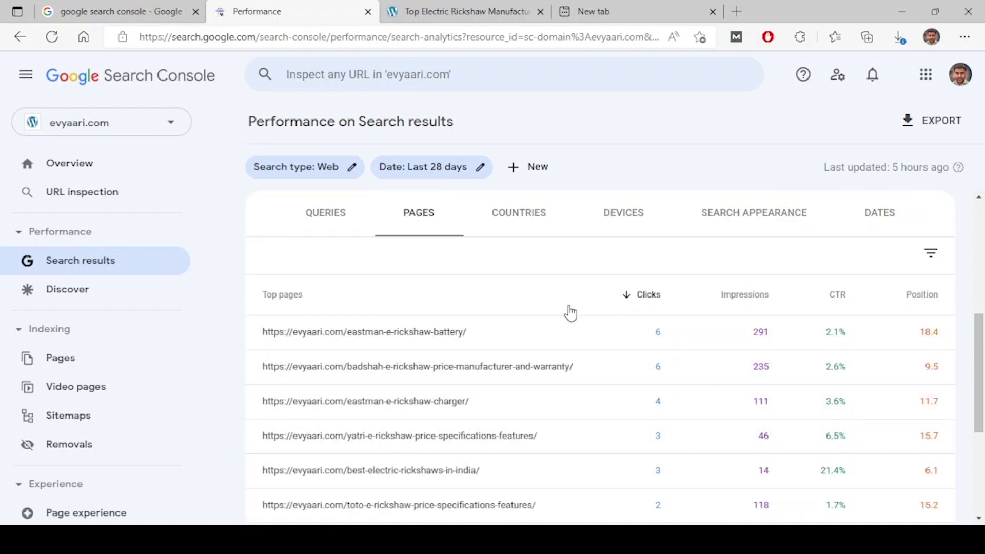
pyautogui.click(759, 292)
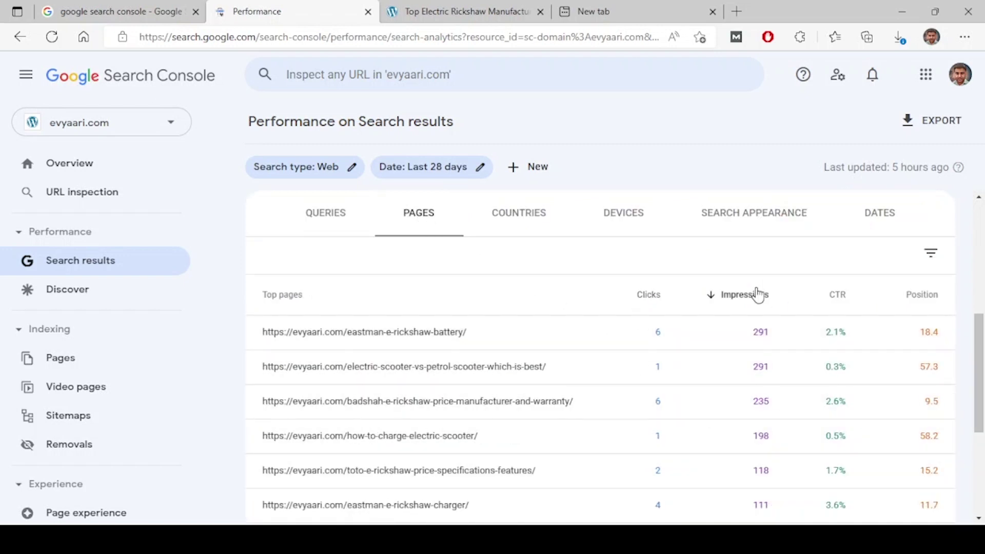
pyautogui.scroll(-1, 680, 264)
pyautogui.scroll(-1, 679, 262)
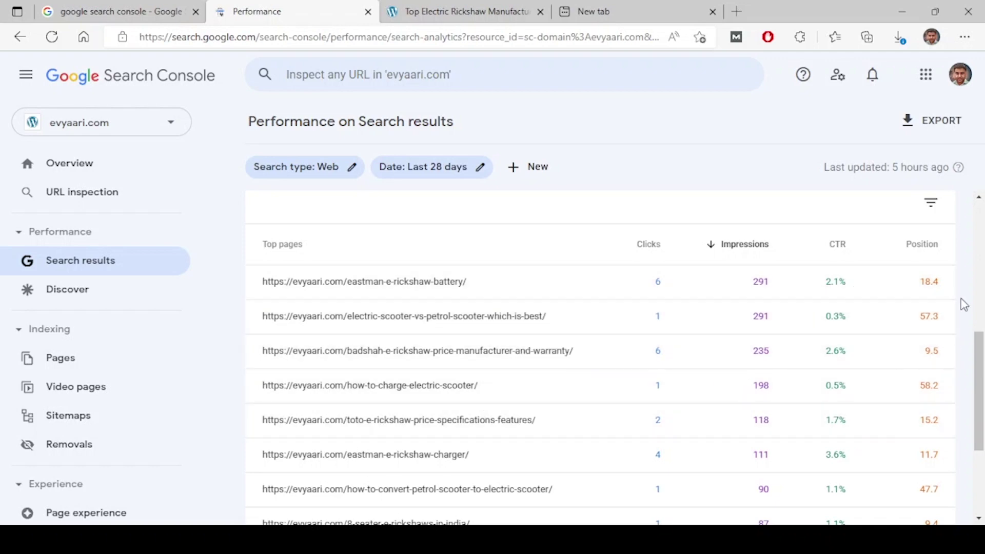
pyautogui.scroll(-3, 623, 412)
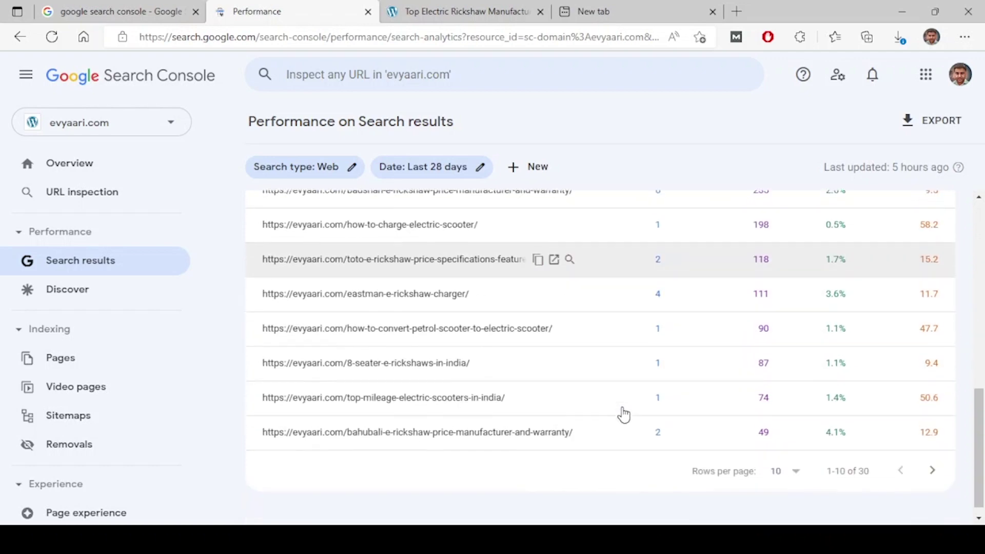
pyautogui.scroll(6, 622, 413)
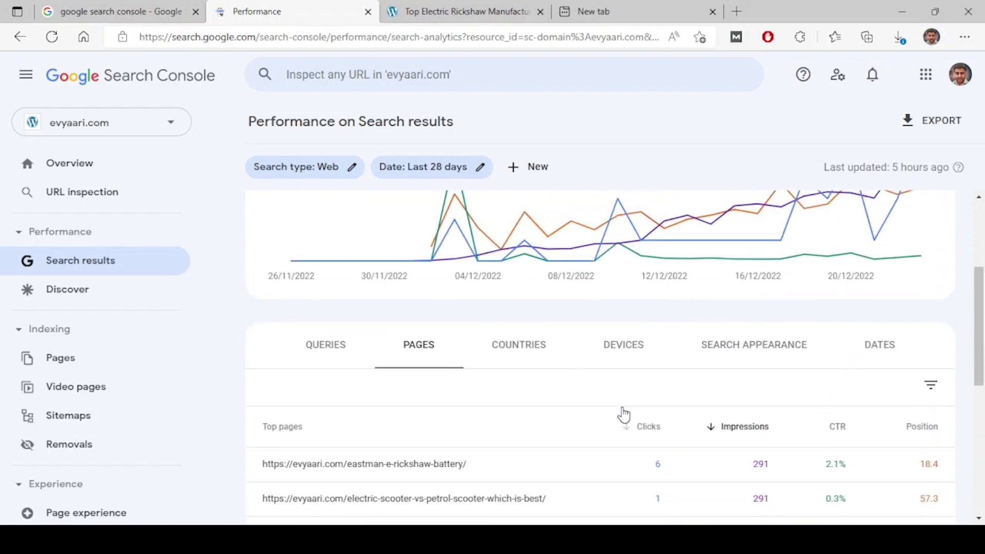
# Step: Break results down by country, sorted by impressions: India 1,012, United States 286
pyautogui.click(524, 356)
pyautogui.scroll(-3, 523, 356)
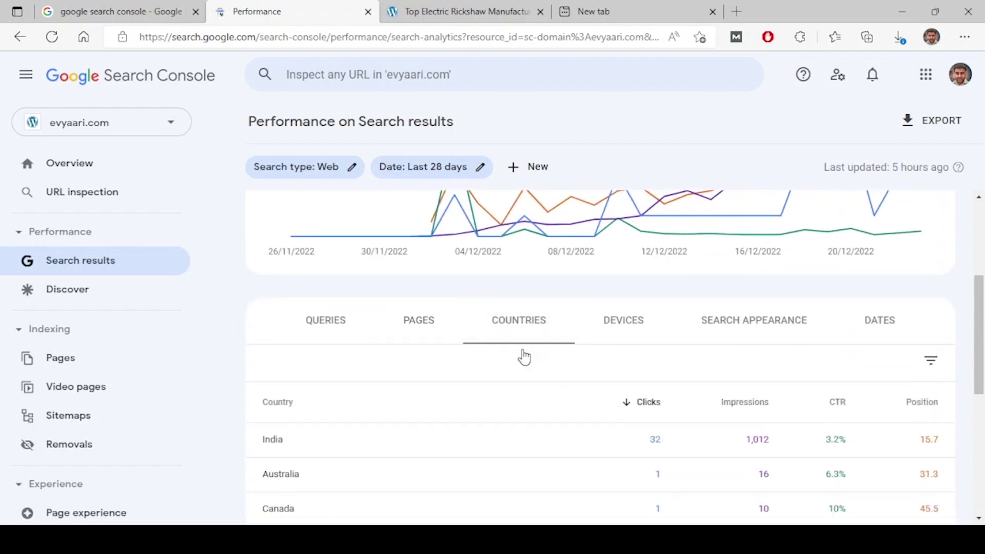
pyautogui.click(742, 306)
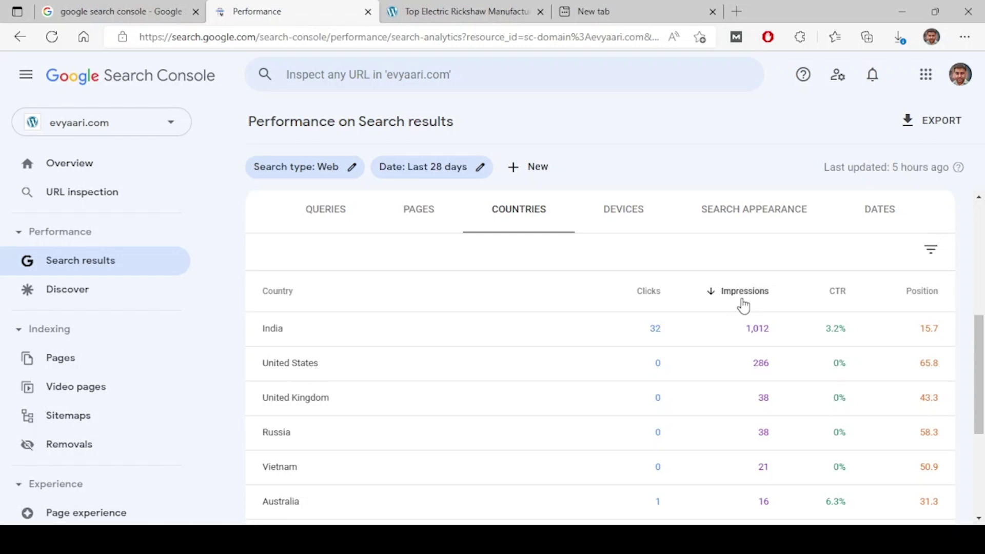
pyautogui.scroll(-4, 539, 344)
pyautogui.scroll(3, 610, 312)
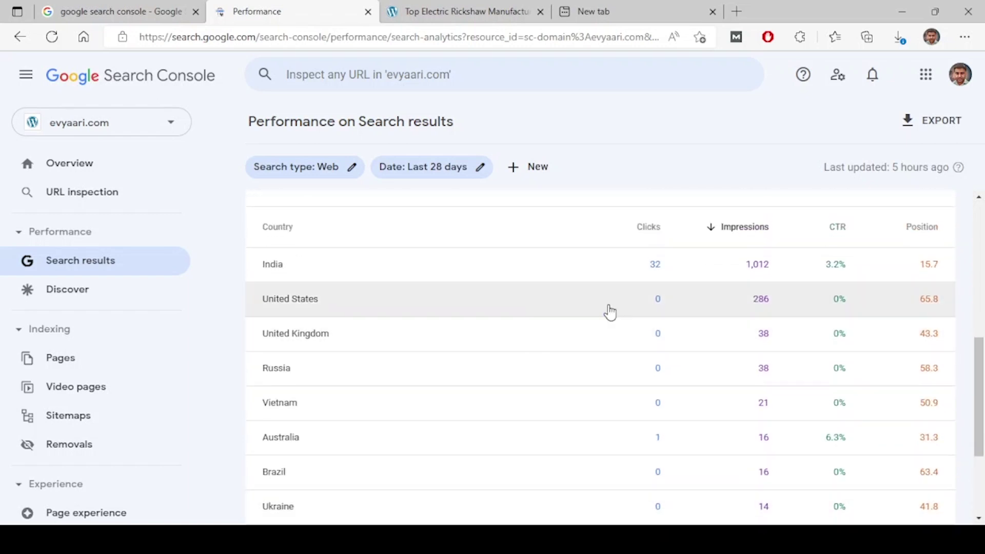
pyautogui.scroll(2, 836, 288)
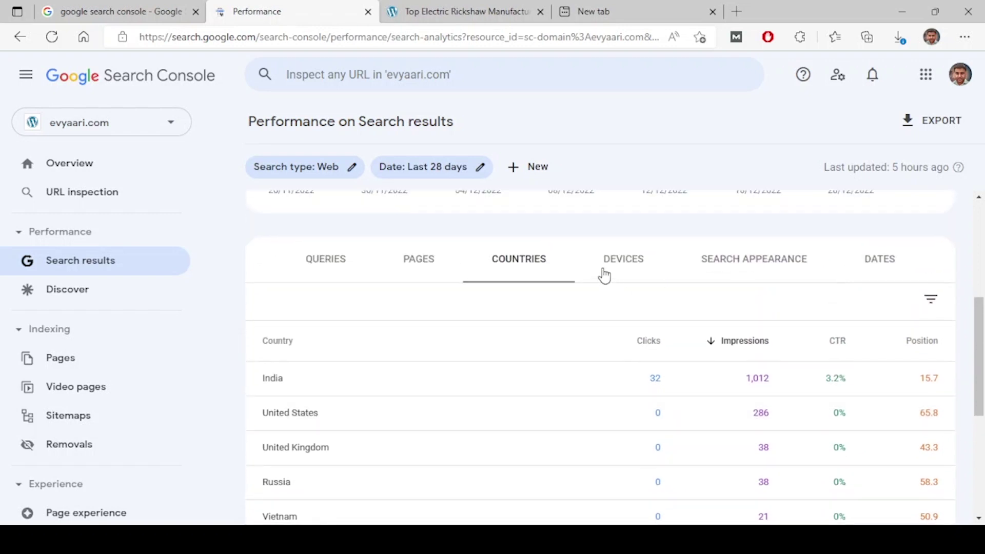
# Step: Sort the device breakdown by impressions, then show the Search Appearance breakdown
pyautogui.click(621, 270)
pyautogui.scroll(-1, 621, 270)
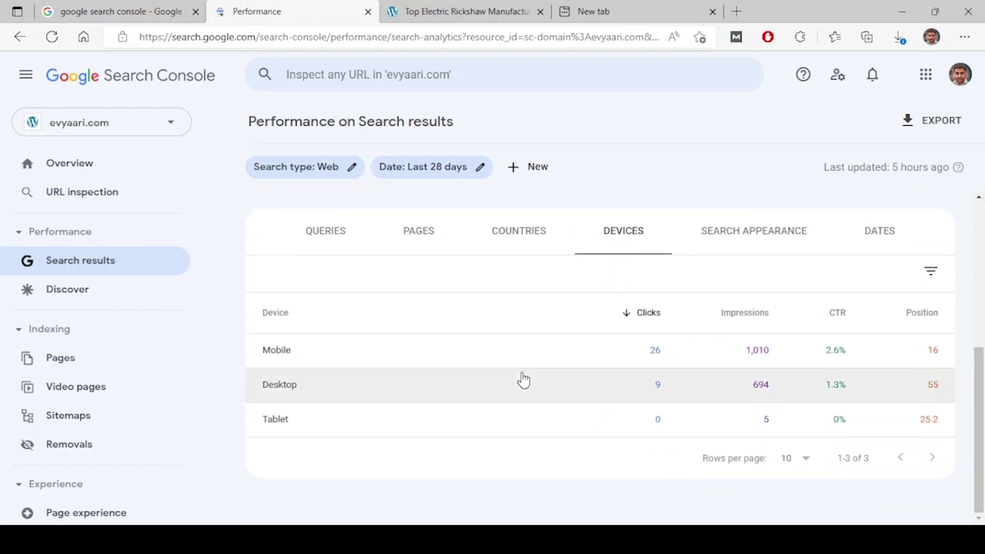
pyautogui.click(739, 325)
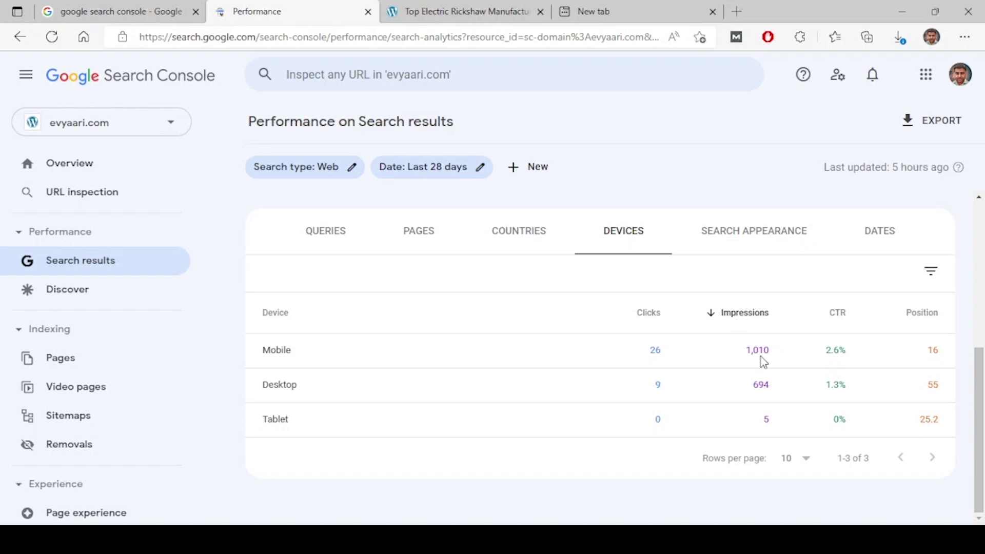
pyautogui.click(761, 241)
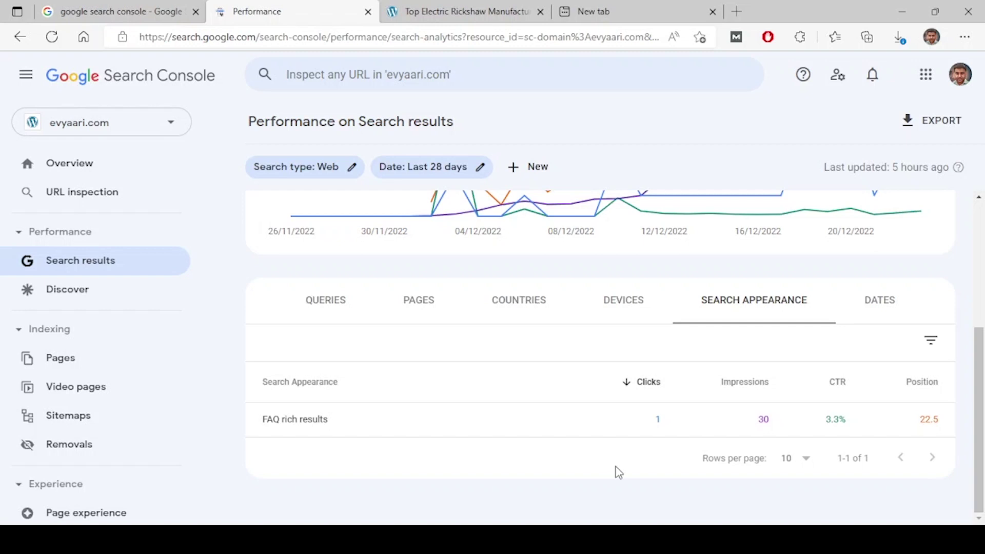
# Step: Sort search appearance by impressions, then show the 28-day Dates breakdown ordered by date
pyautogui.click(732, 382)
pyautogui.click(880, 303)
pyautogui.click(761, 377)
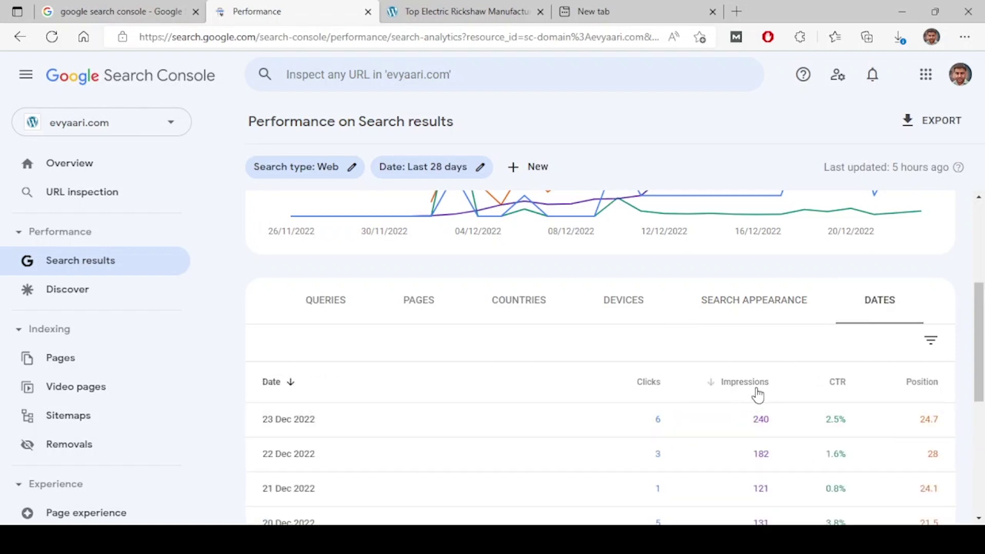
pyautogui.click(284, 382)
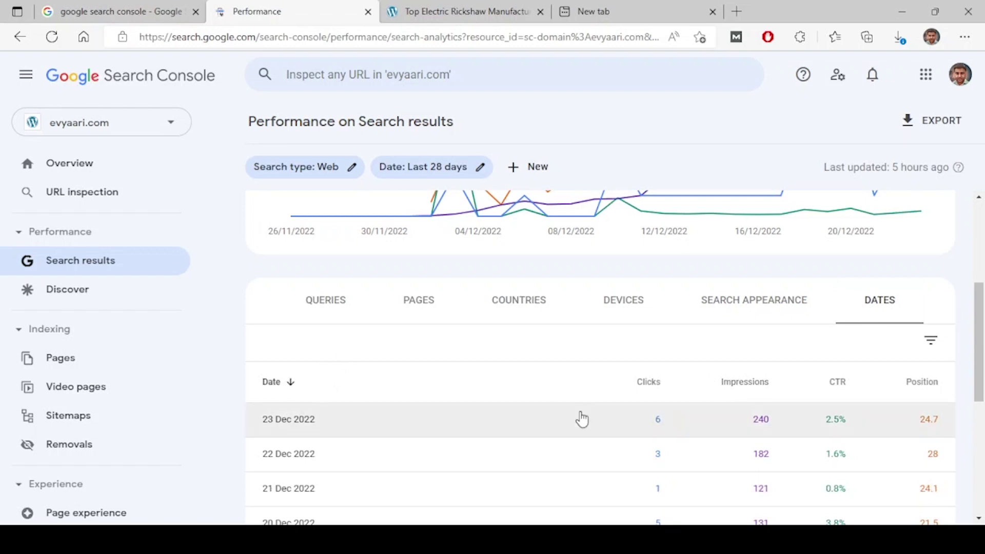
pyautogui.scroll(-2, 603, 430)
pyautogui.scroll(6, 603, 431)
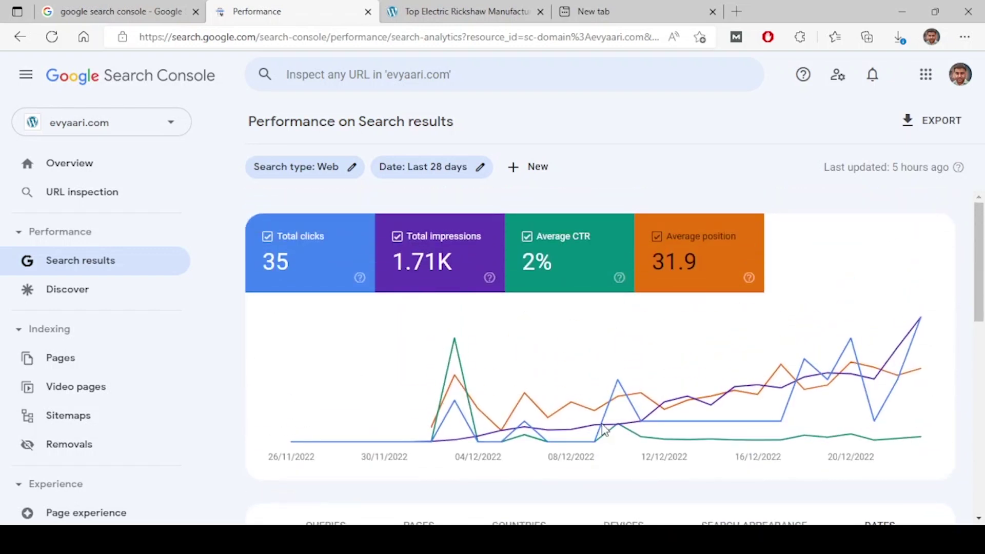
pyautogui.scroll(-10, 604, 431)
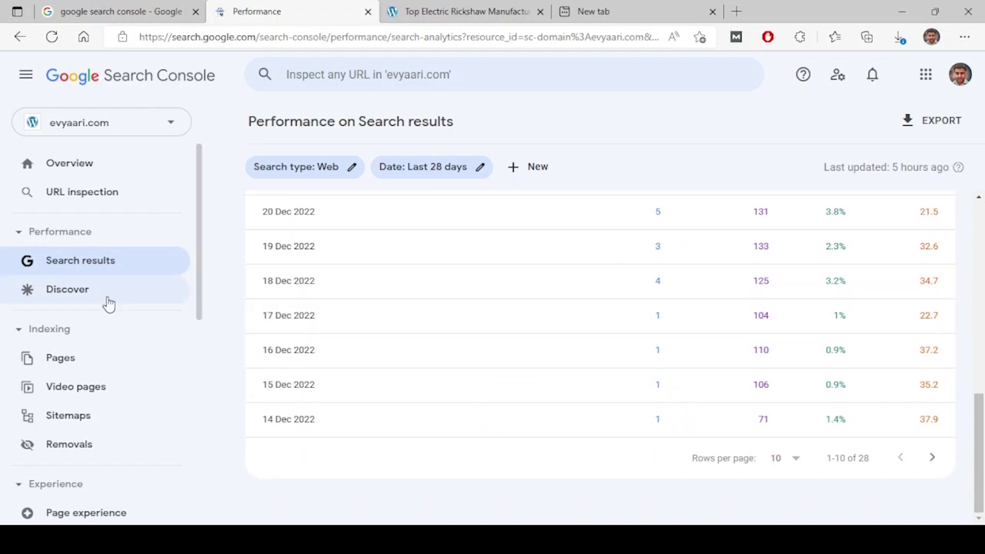
# Step: Open the Discover report and browse its country, appearance, date and page breakdowns
pyautogui.click(108, 300)
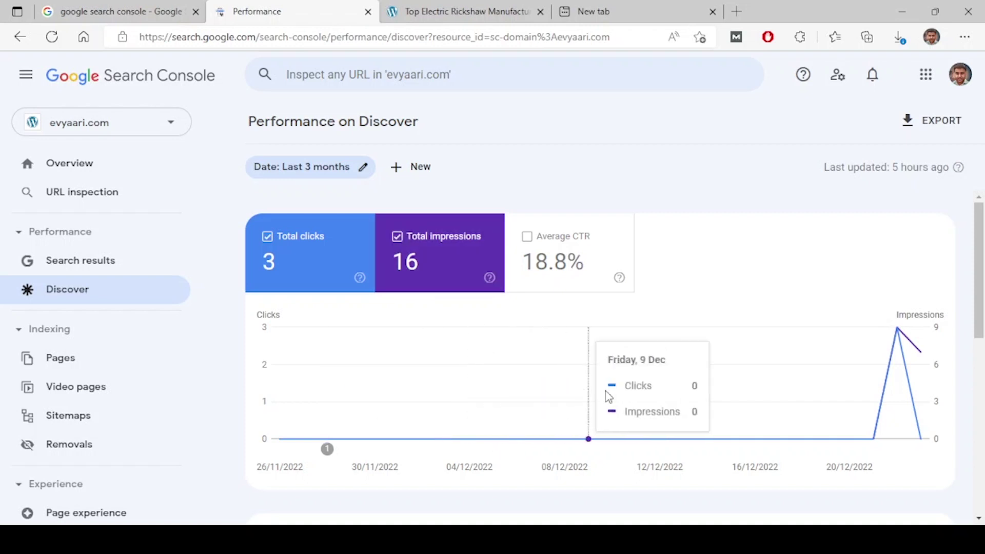
pyautogui.scroll(-5, 547, 387)
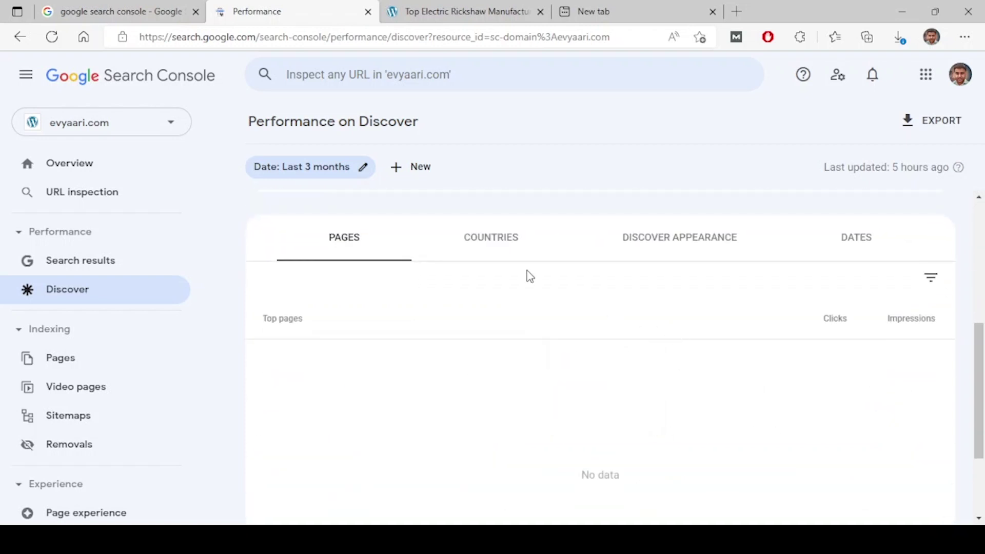
pyautogui.click(480, 242)
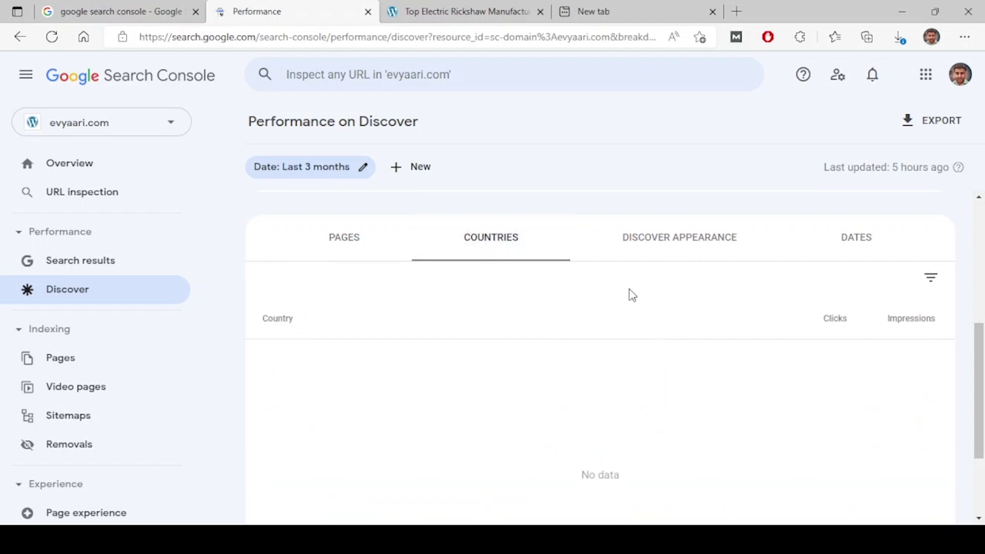
pyautogui.click(699, 251)
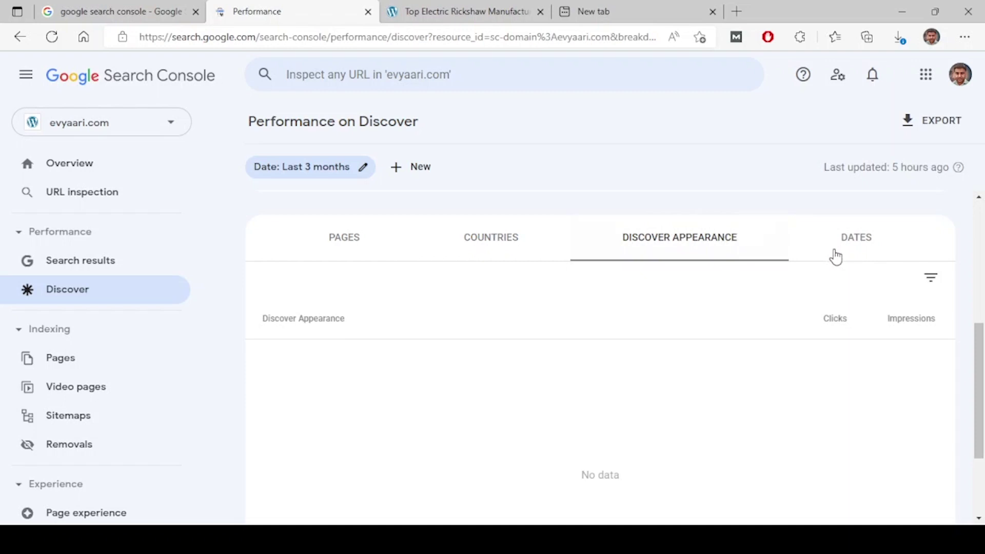
pyautogui.click(866, 248)
pyautogui.scroll(5, 501, 348)
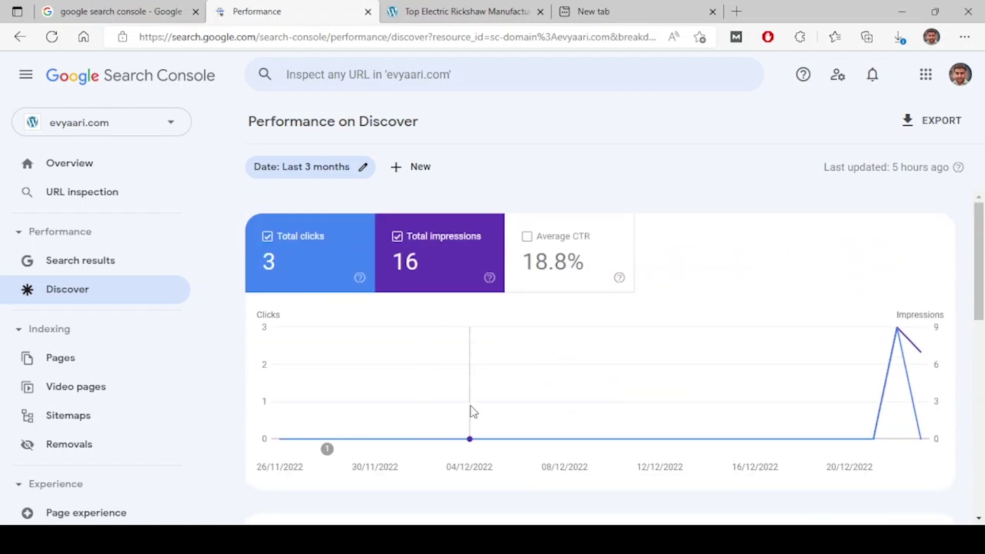
pyautogui.scroll(-4, 474, 411)
pyautogui.click(339, 336)
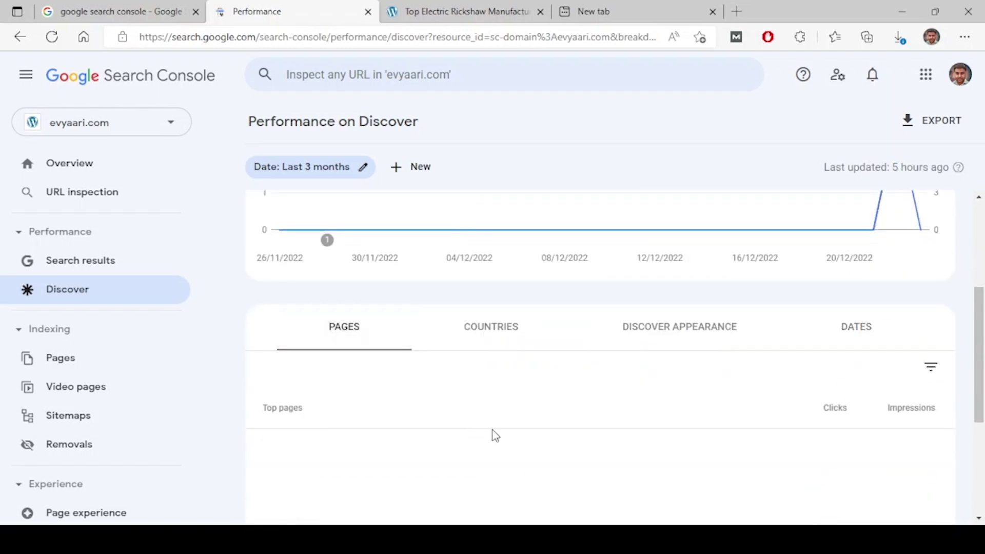
pyautogui.scroll(-3, 493, 434)
pyautogui.scroll(5, 630, 387)
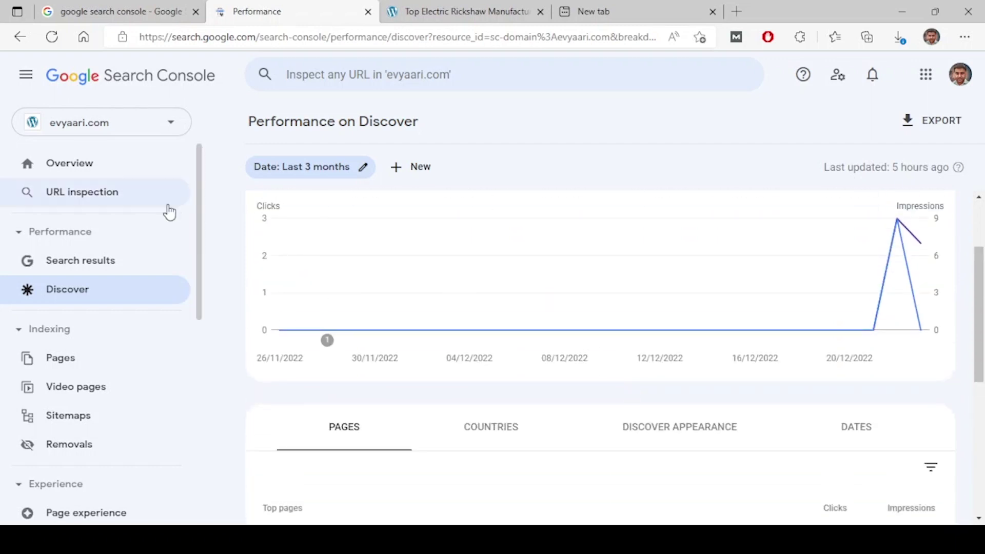
# Step: Switch to electricalengineeringinfo.com and view its Discover country and appearance breakdowns
pyautogui.click(137, 124)
pyautogui.click(138, 246)
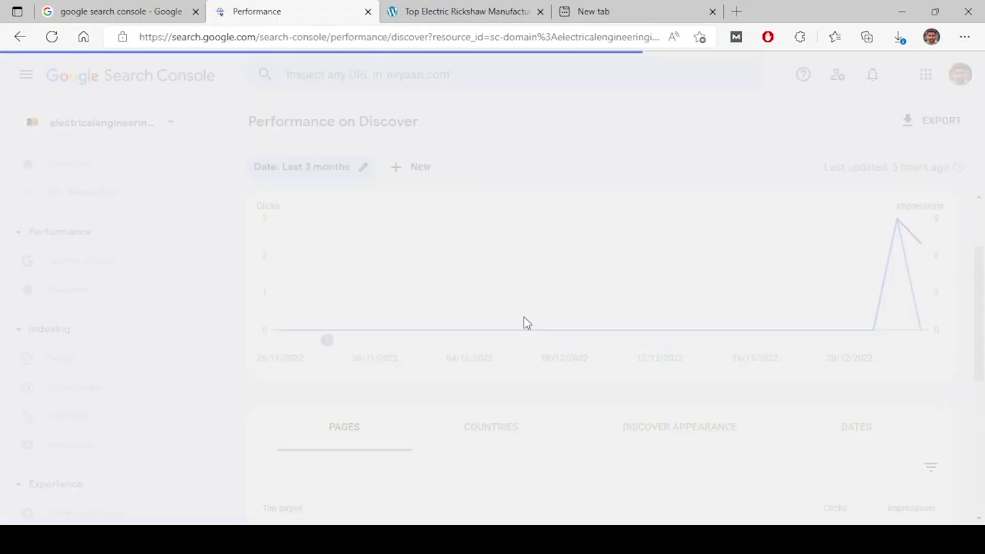
pyautogui.scroll(-5, 536, 363)
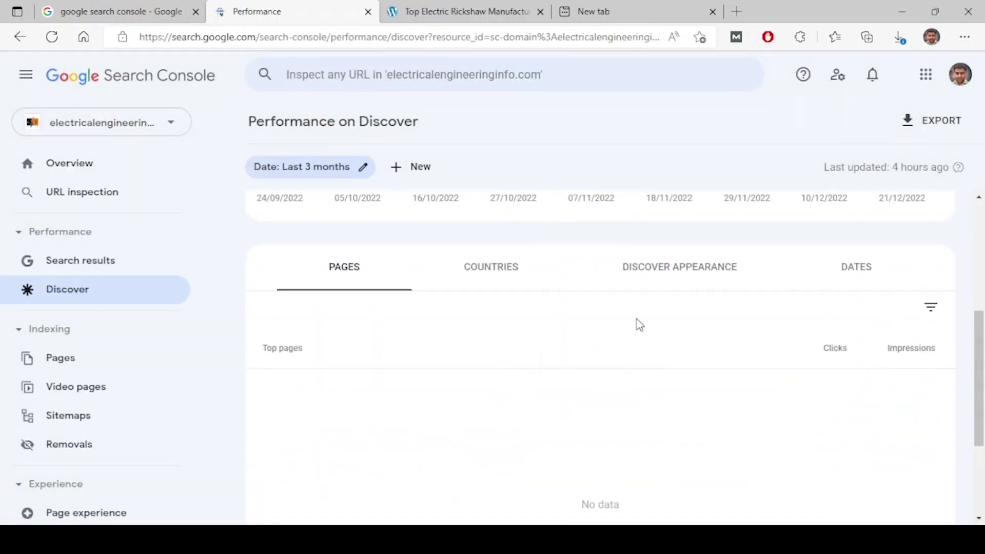
pyautogui.click(521, 276)
pyautogui.click(729, 277)
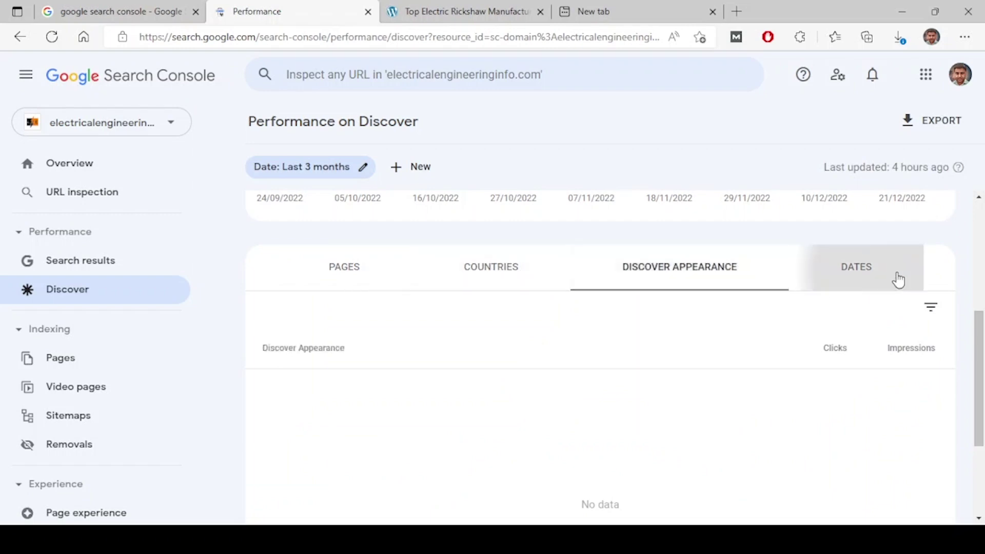